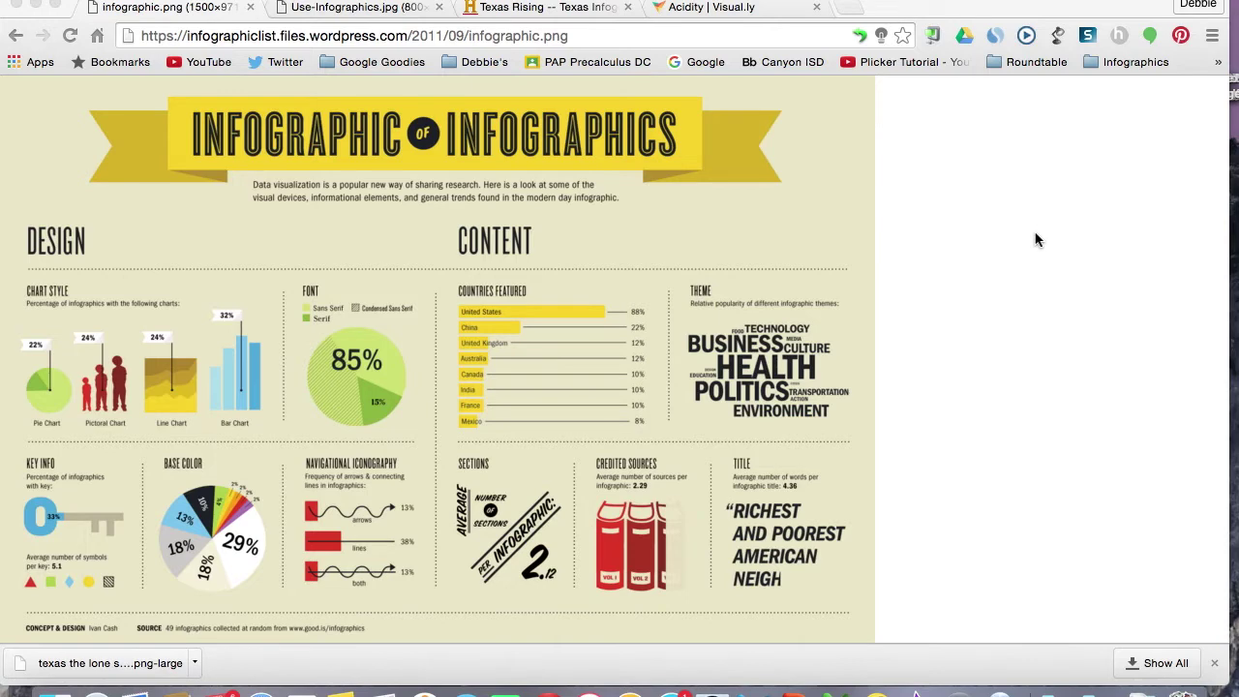
Browse the Texas Rising, Acidity and Why Infographics example tabs.
click(563, 8)
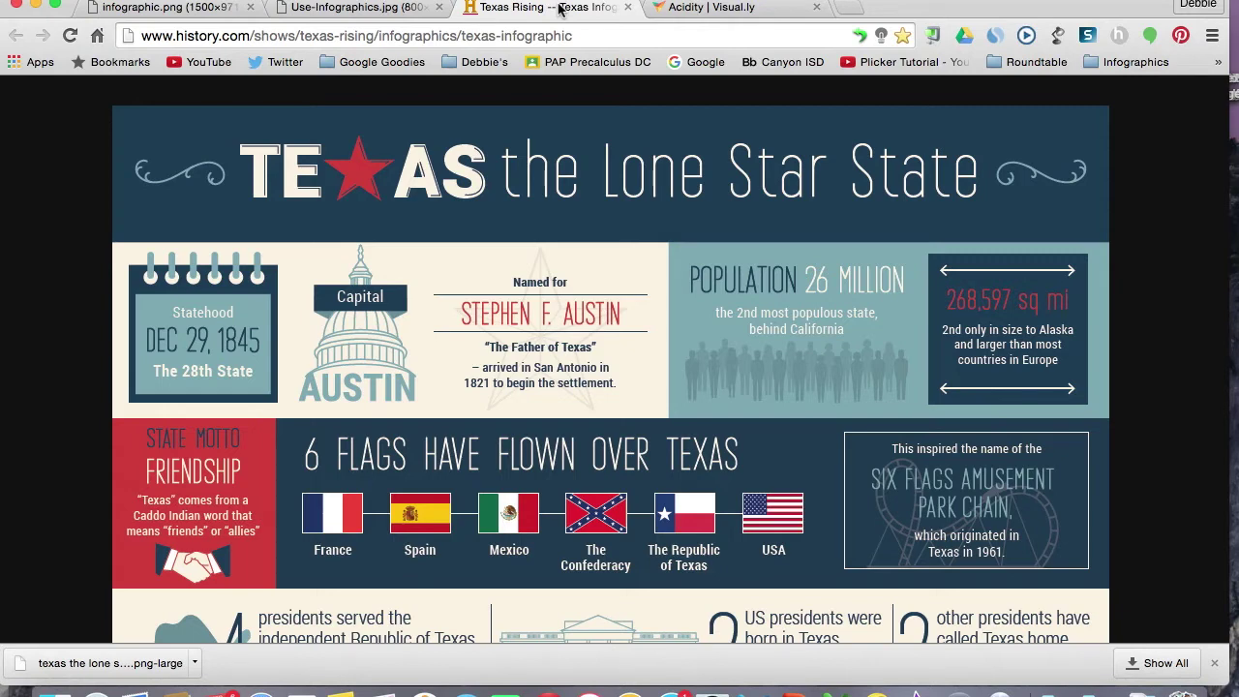
click(720, 12)
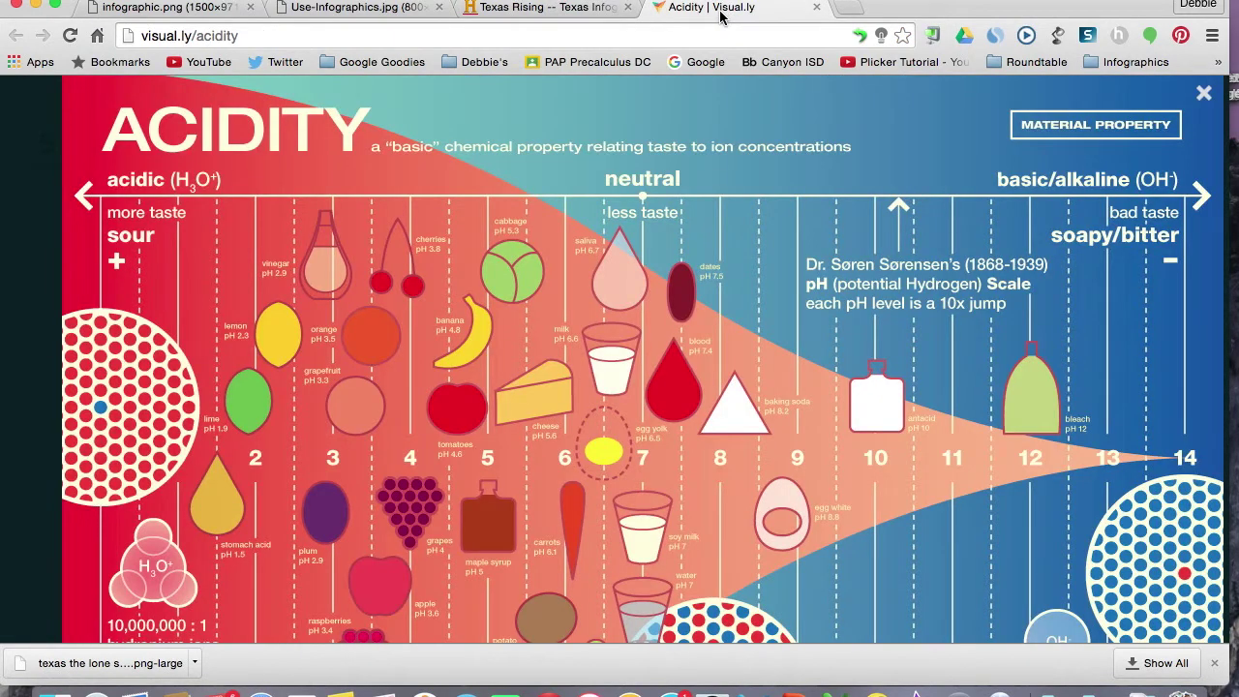
click(354, 9)
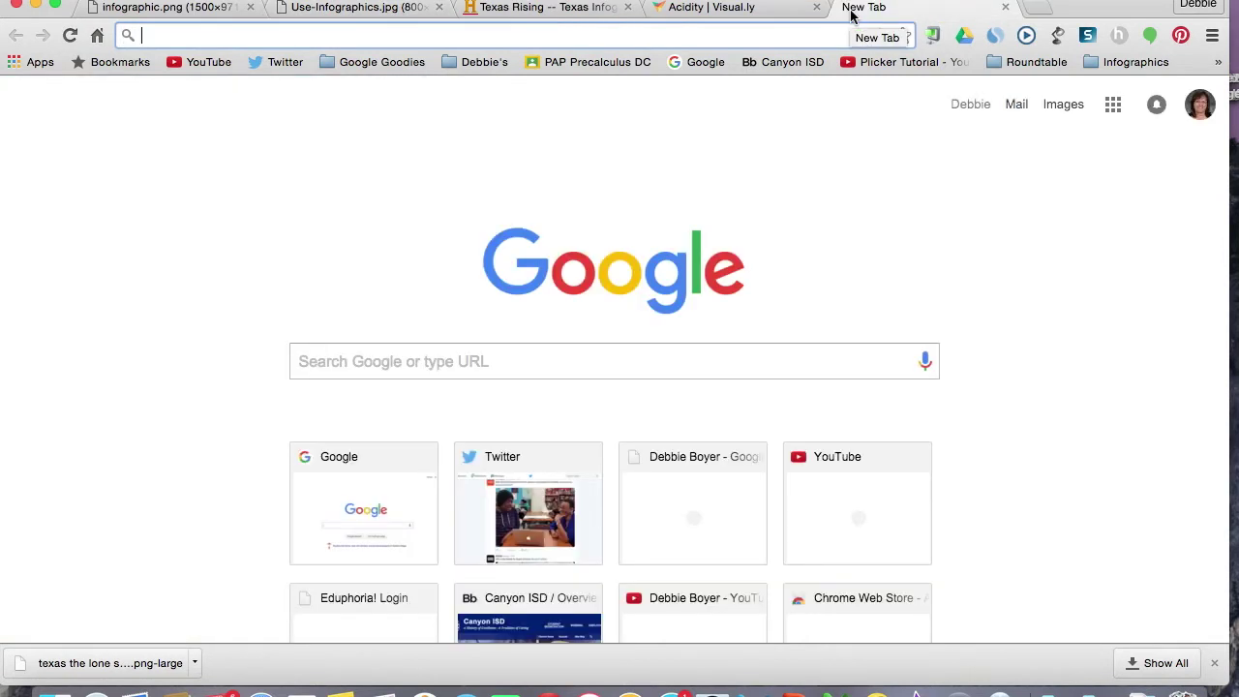
Search the Chrome Web Store for 'piktochart' and add the Piktochart app to Chrome.
click(36, 68)
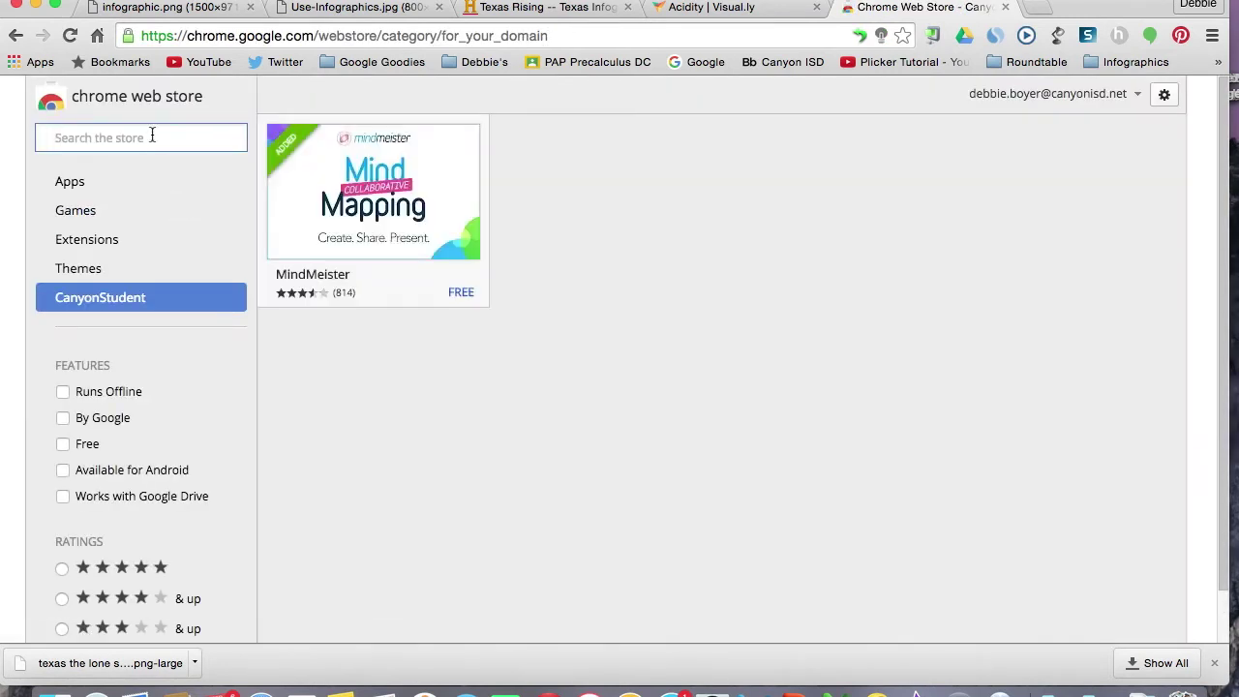
text(piktochart)
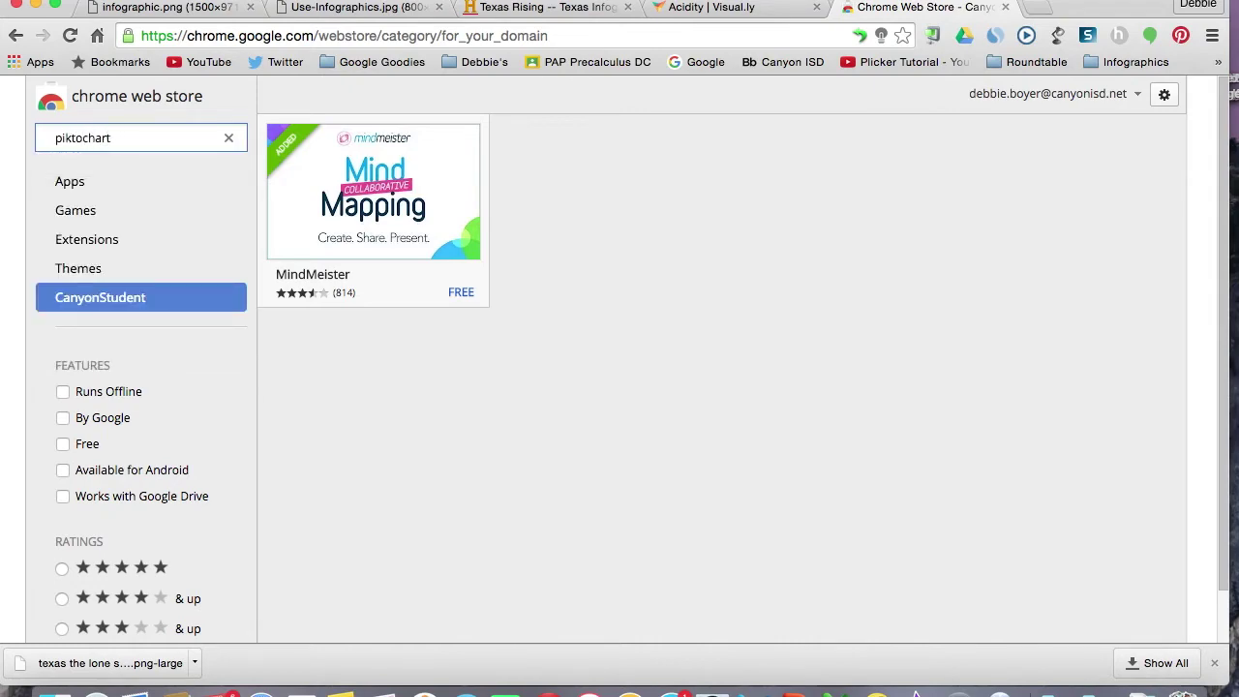
key(Return)
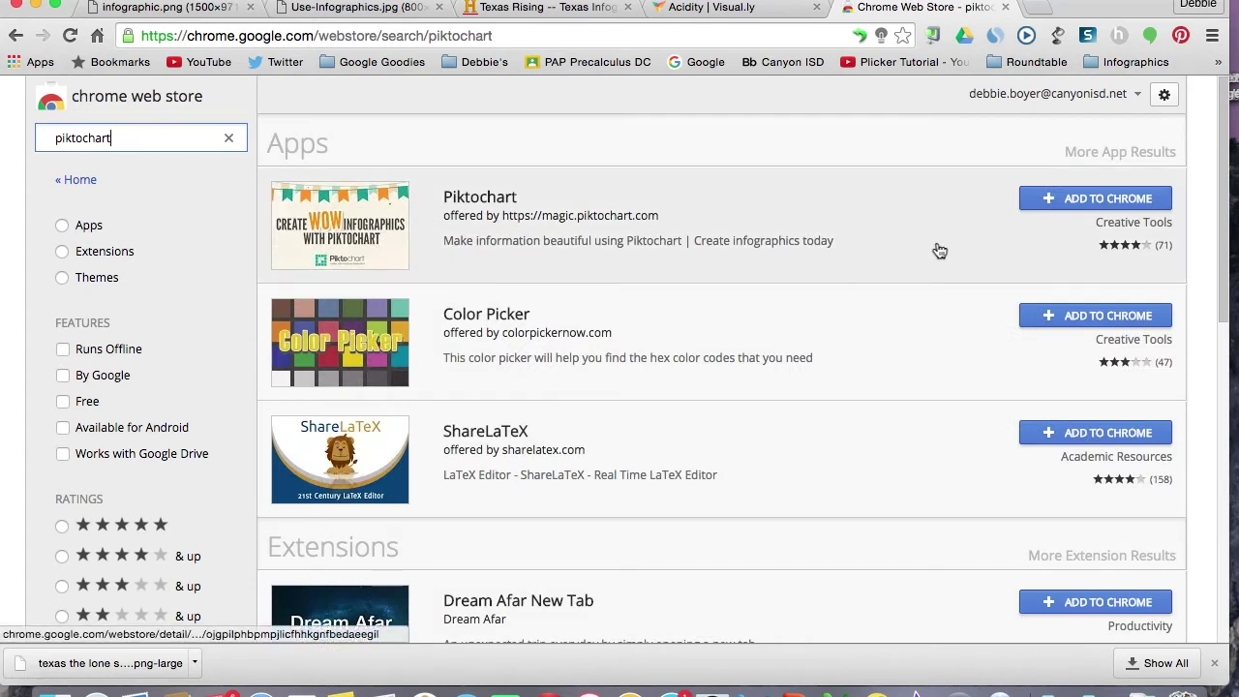
click(1097, 199)
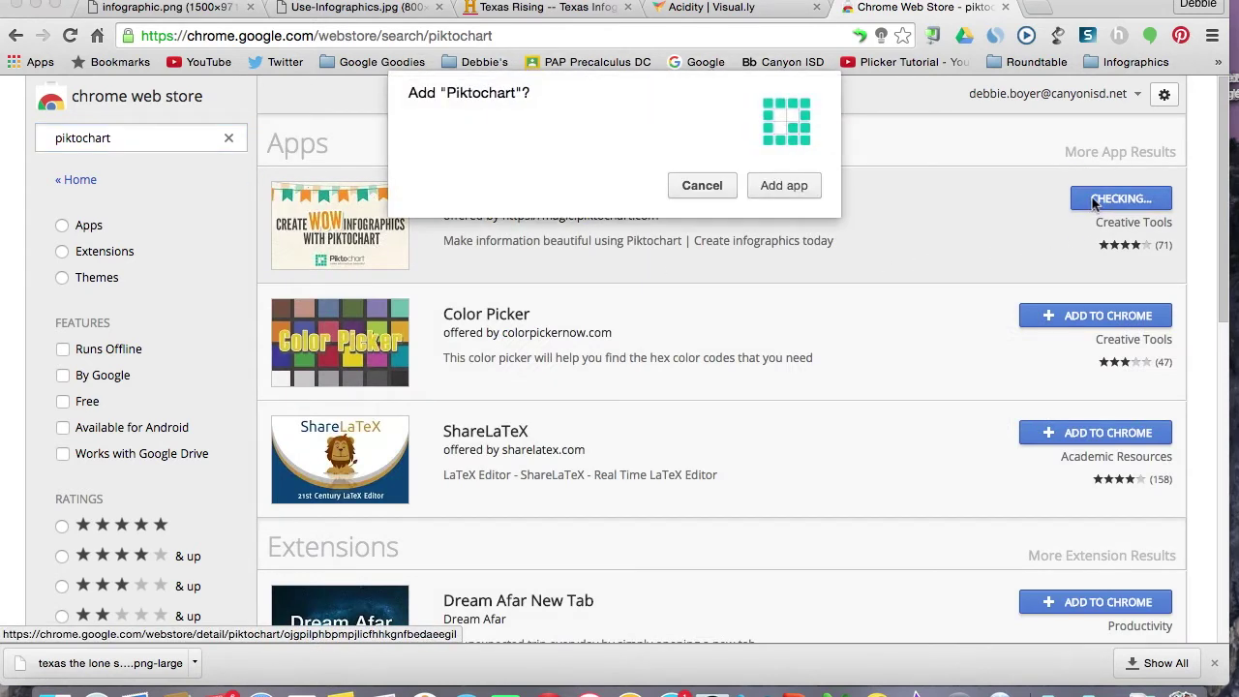
click(800, 187)
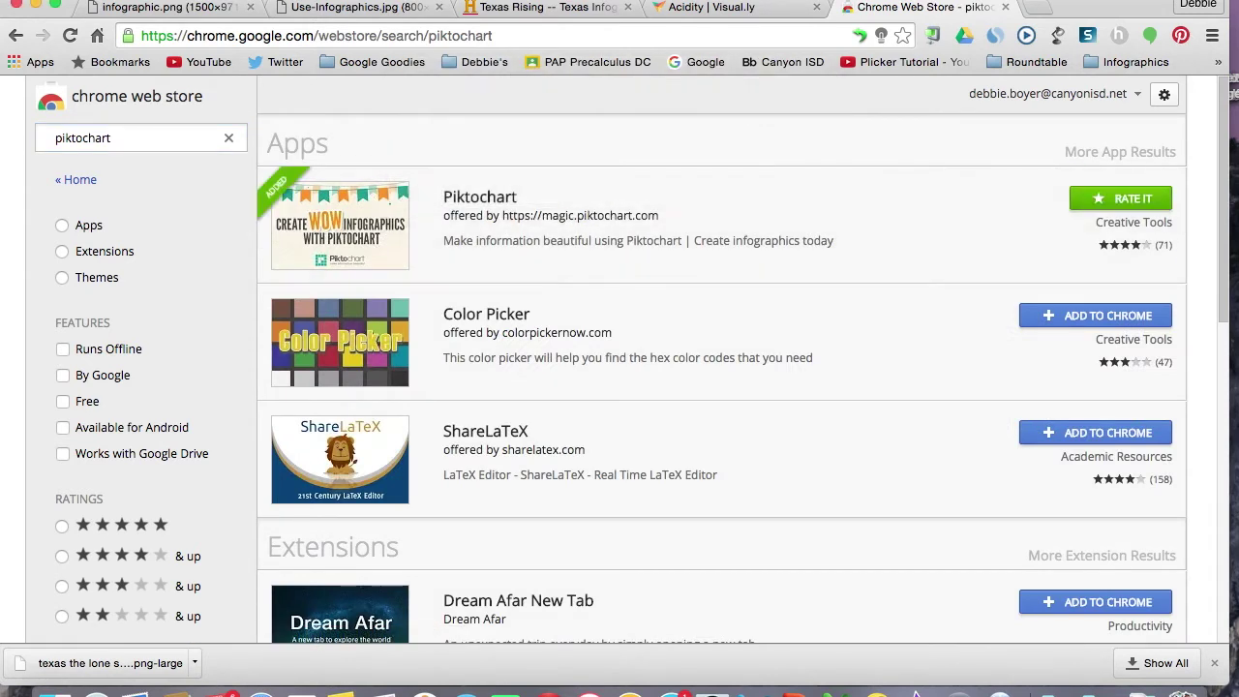
click(29, 62)
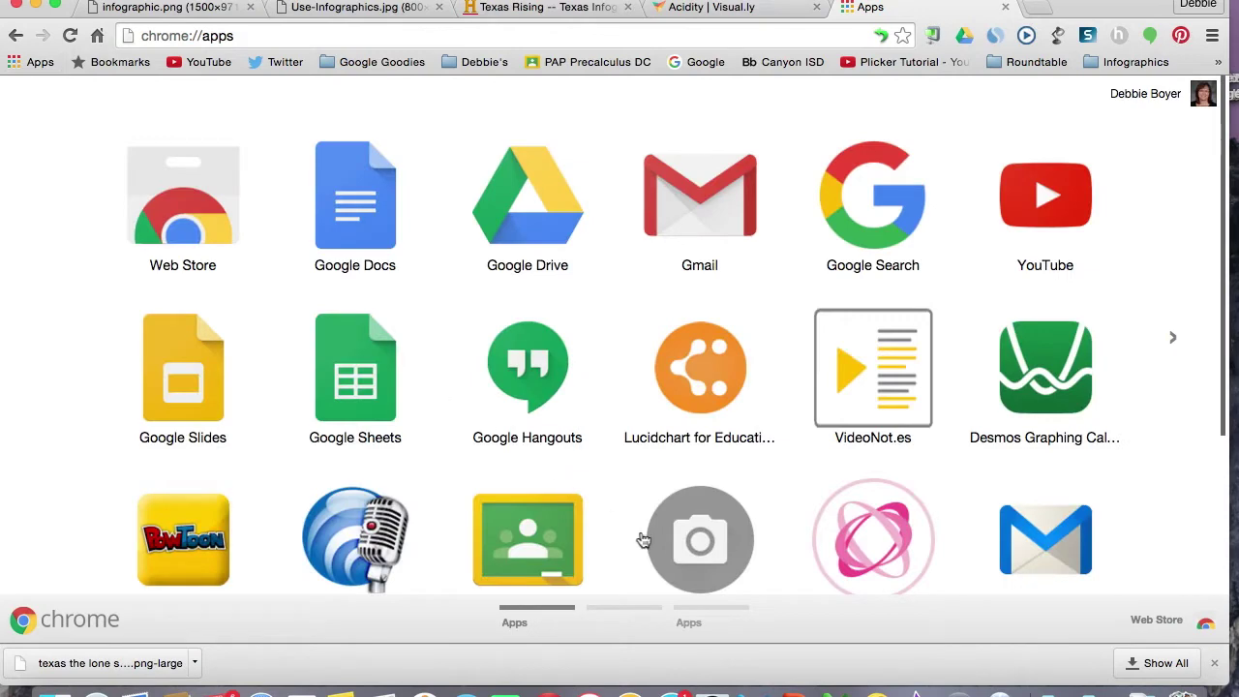
Page to the last Chrome apps page and launch the Piktochart app.
click(631, 619)
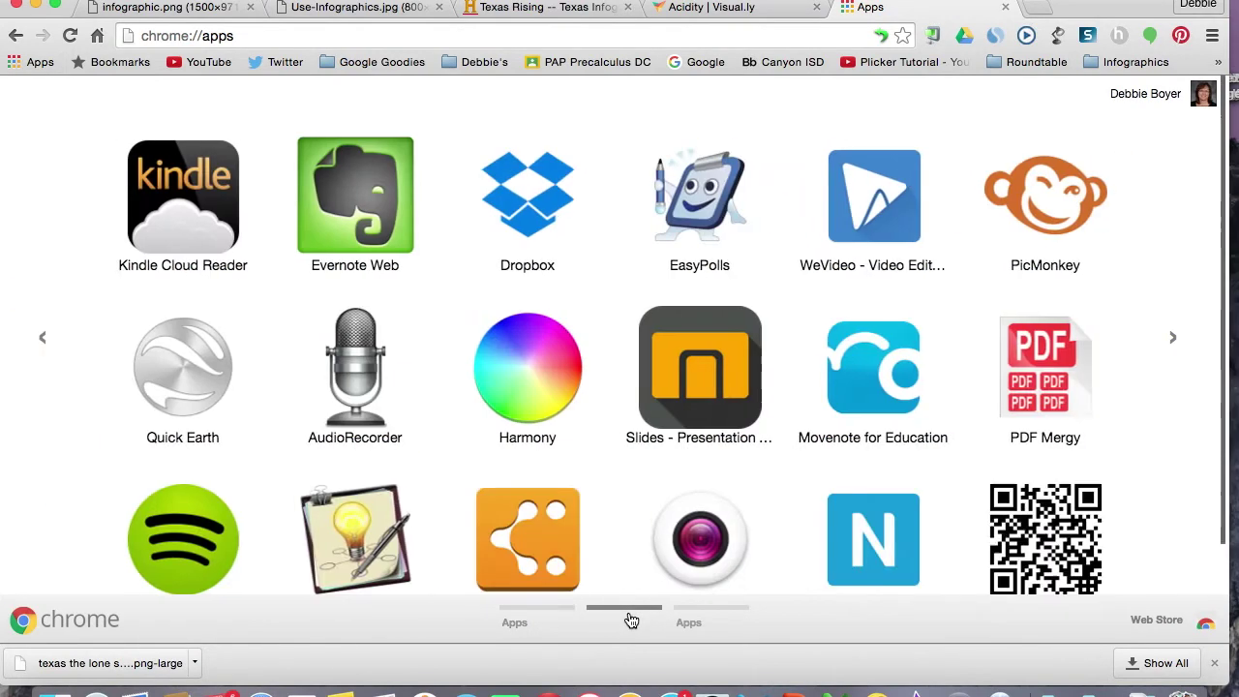
click(704, 612)
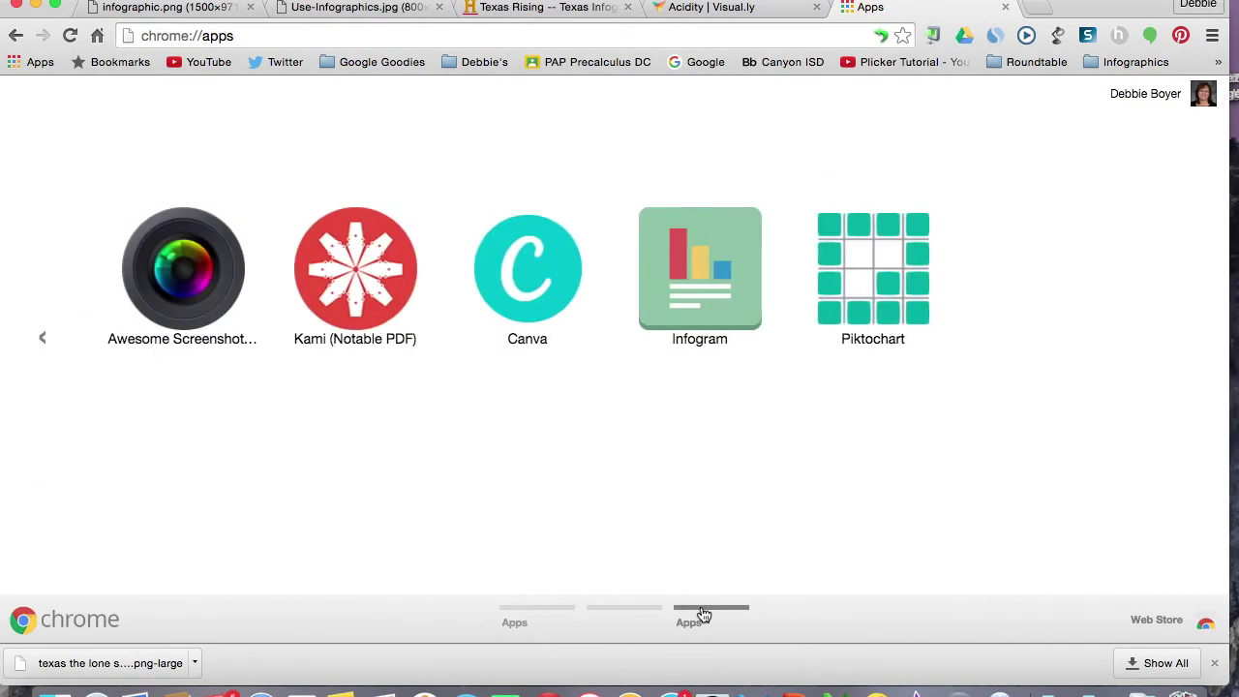
click(866, 287)
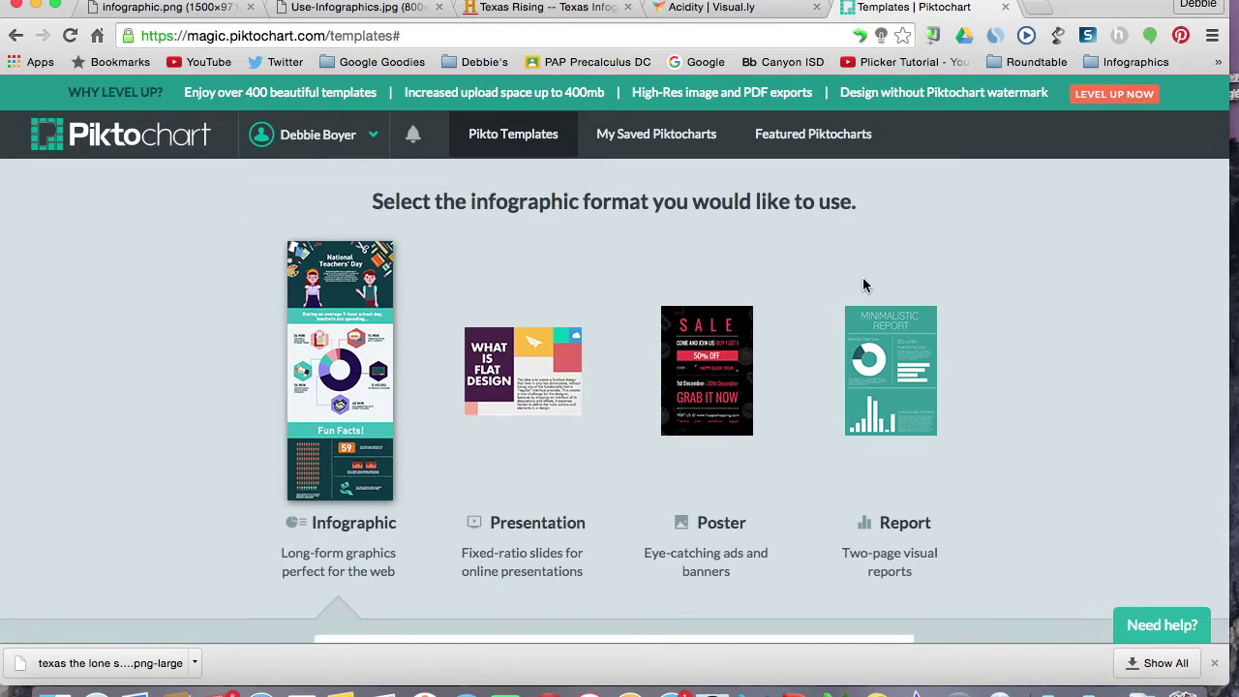
Scroll to Free Templates and create an infographic from the International Women's Day template.
scroll(1130, 351, down, 2)
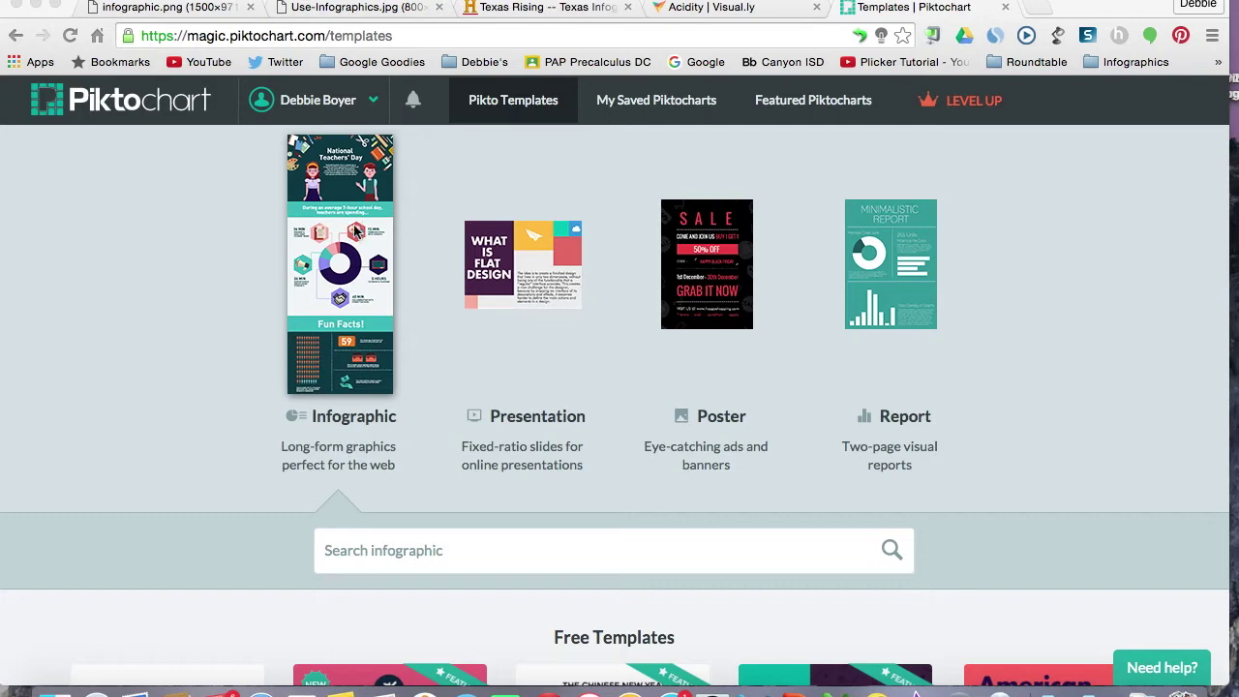
scroll(352, 266, down, 5)
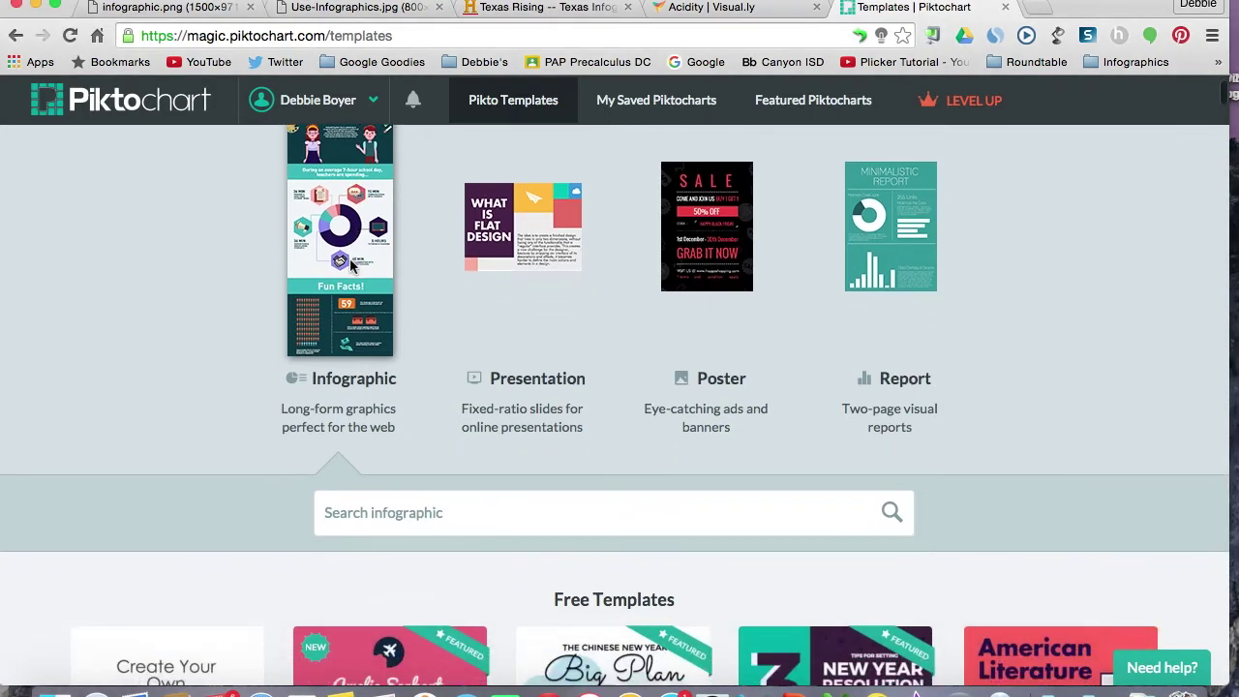
scroll(350, 258, down, 4)
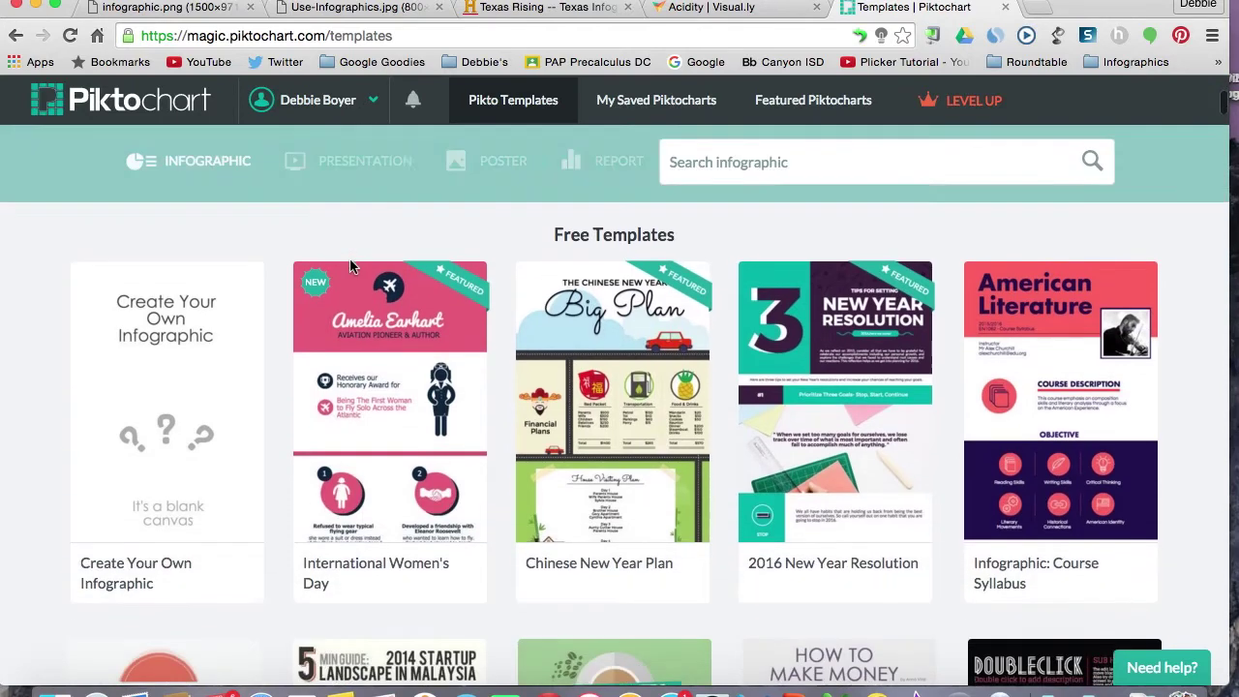
mouse_move(220, 268)
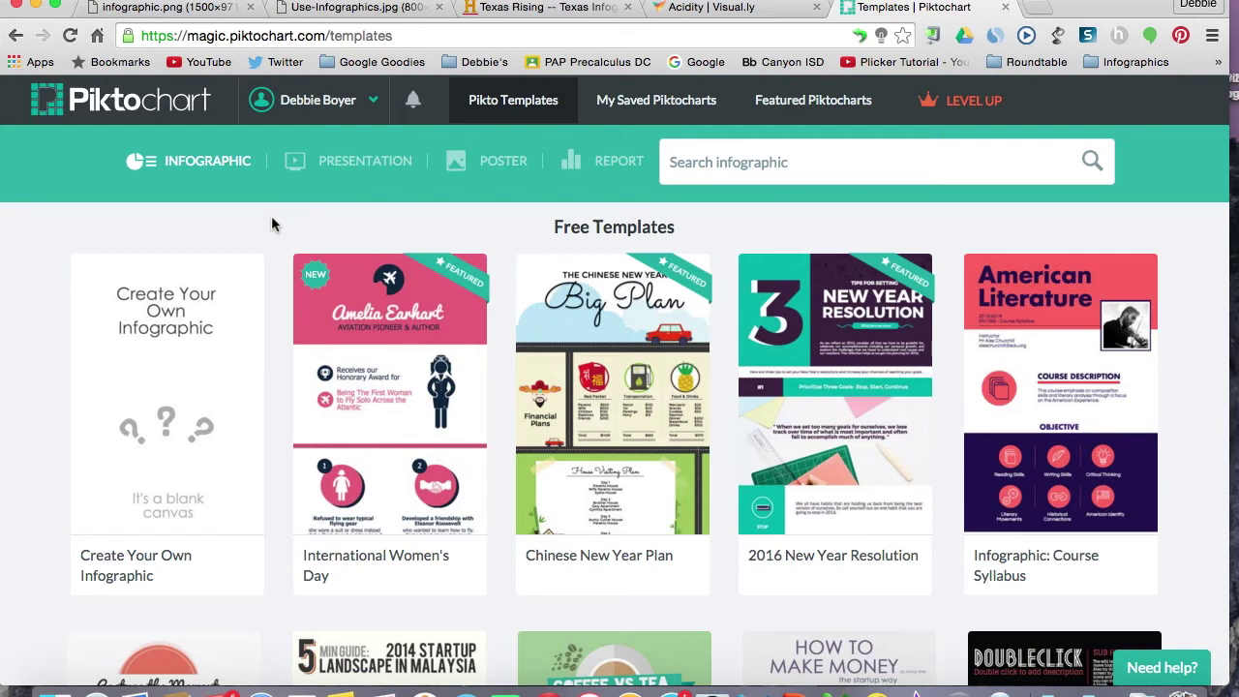
mouse_move(387, 358)
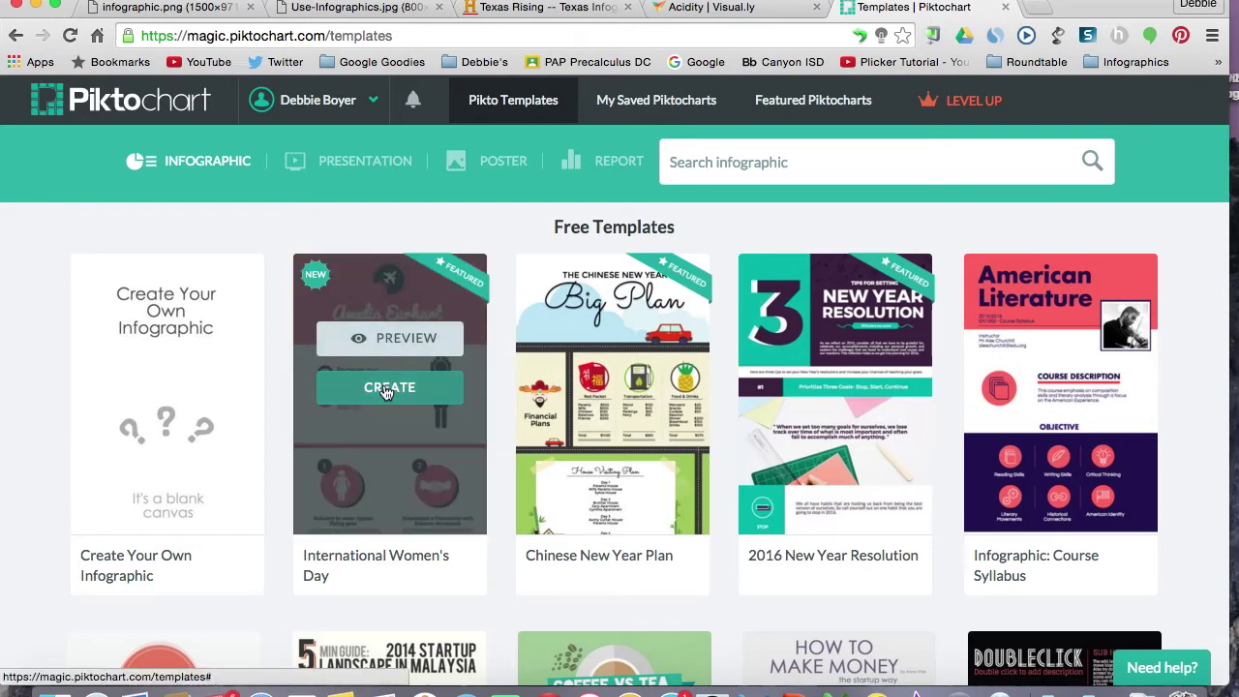
click(388, 389)
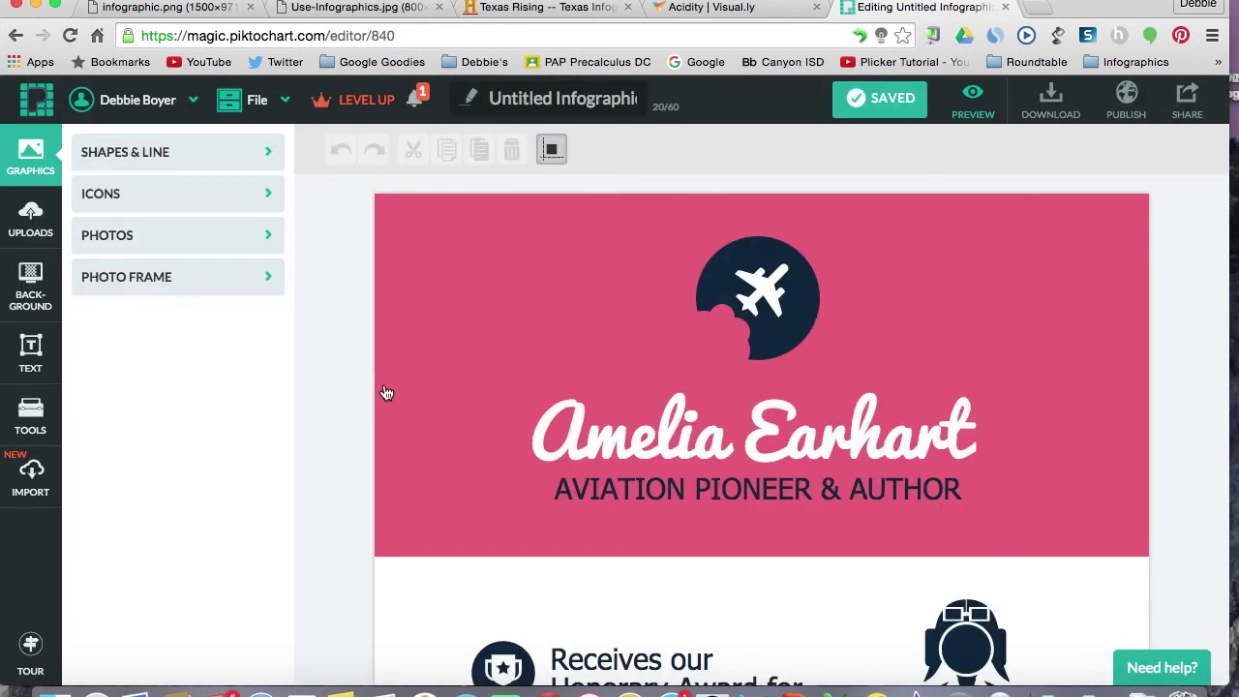
Select the Amelia Earhart title block and make it slightly shorter.
scroll(450, 350, down, 3)
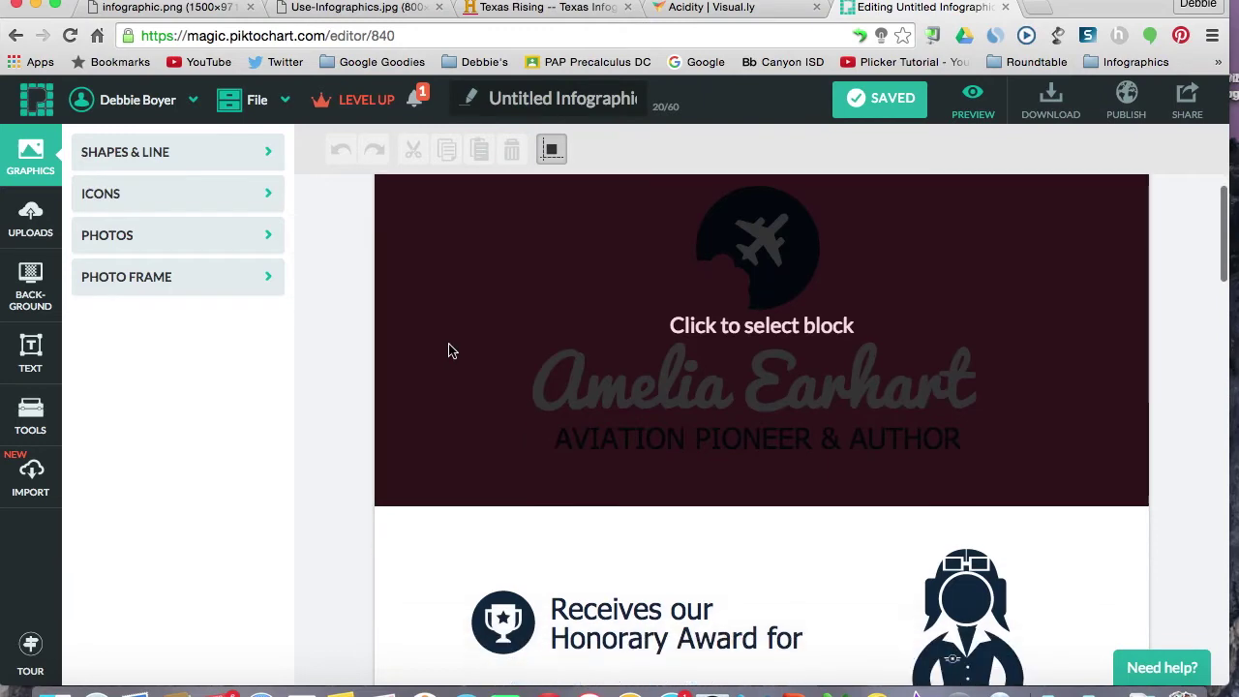
scroll(462, 422, down, 6)
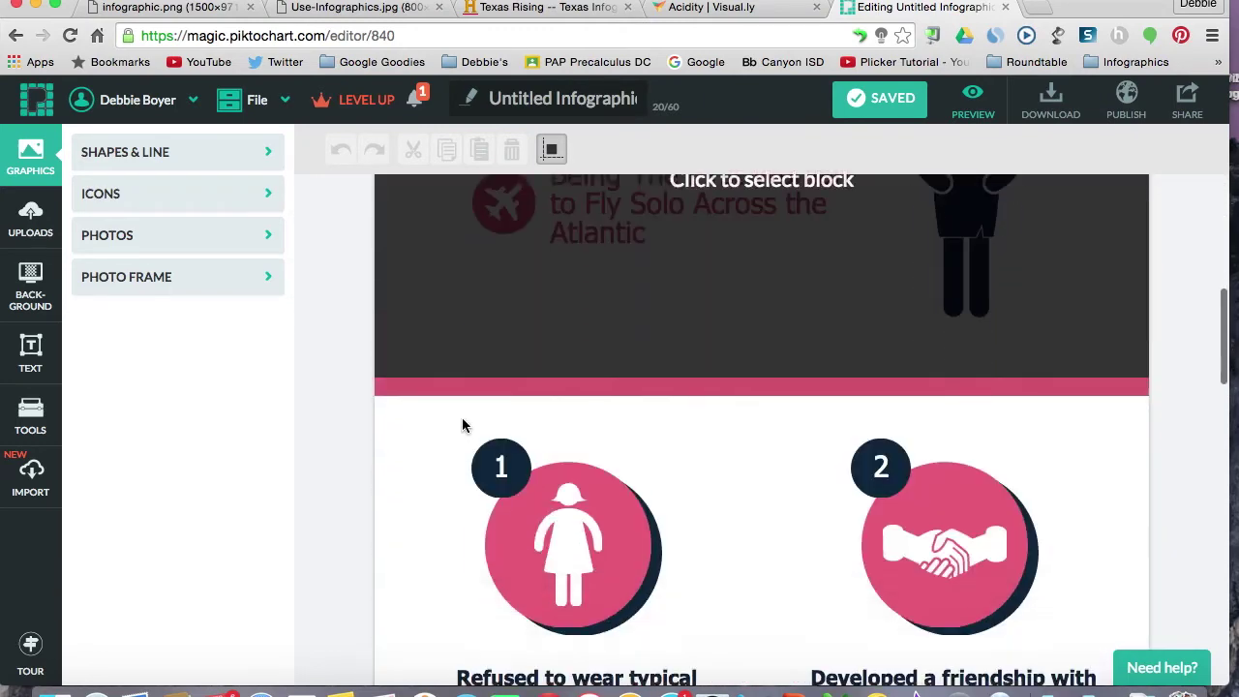
scroll(462, 421, up, 2)
scroll(462, 424, up, 5)
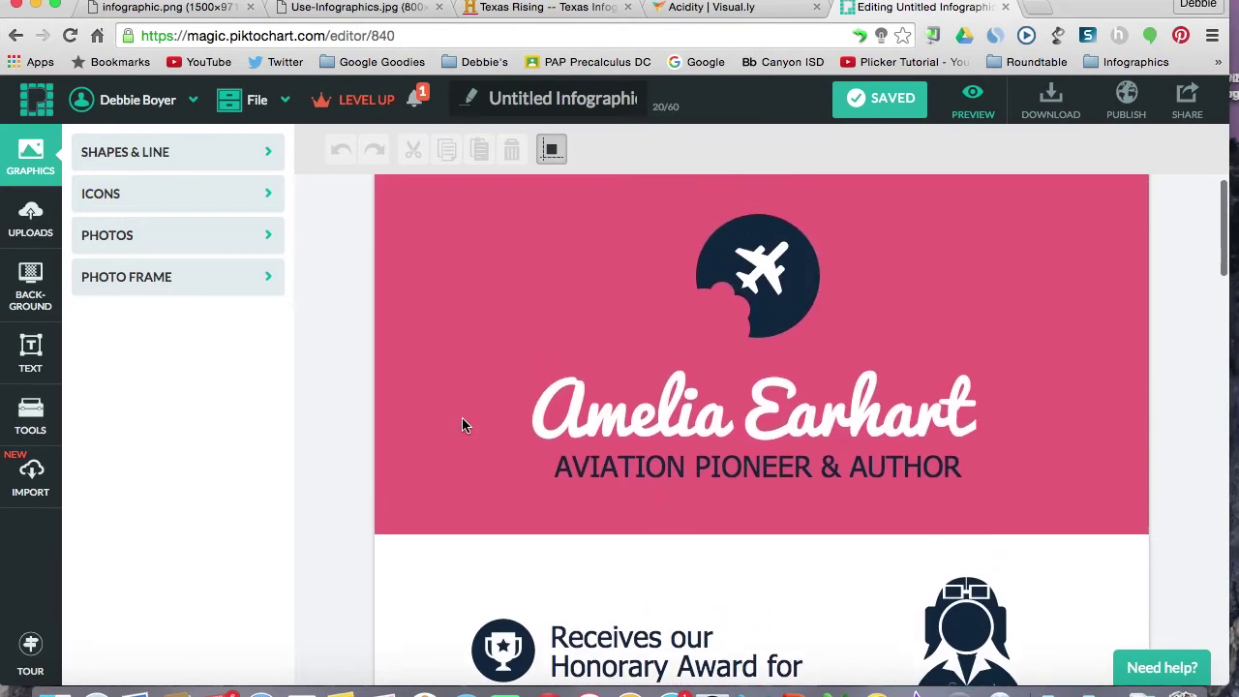
click(567, 371)
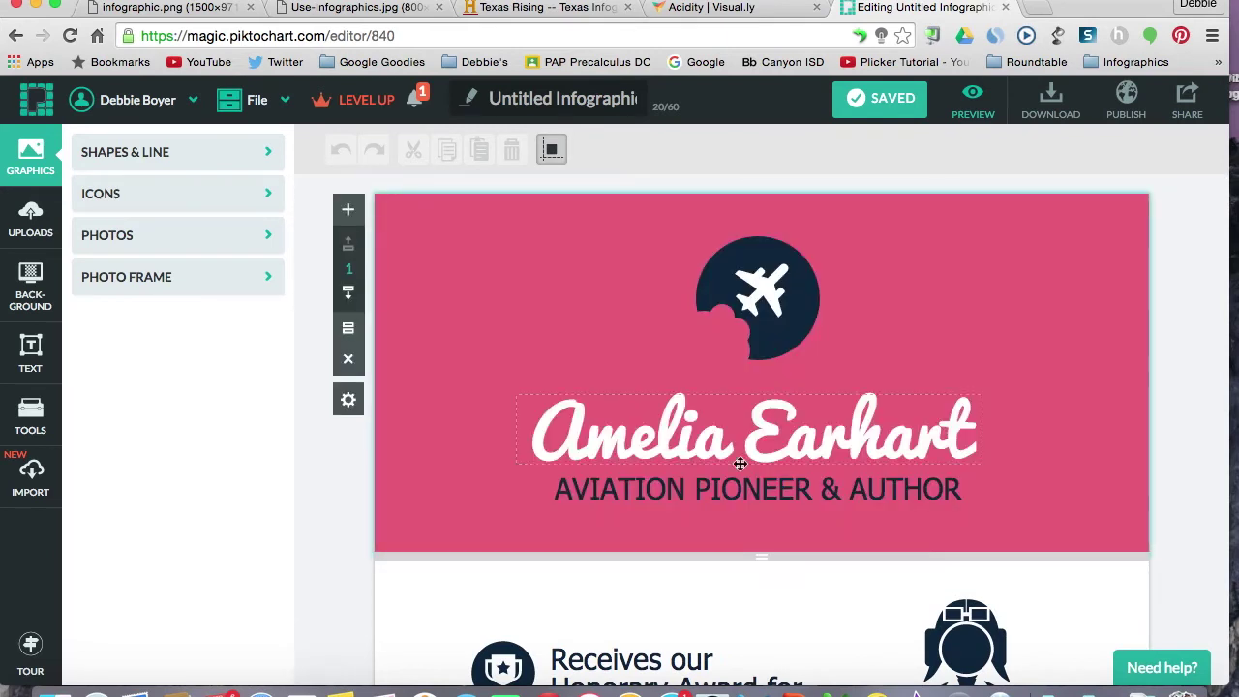
mouse_move(762, 557)
mouse_down()
mouse_move(765, 655)
mouse_move(770, 528)
mouse_move(766, 559)
mouse_up()
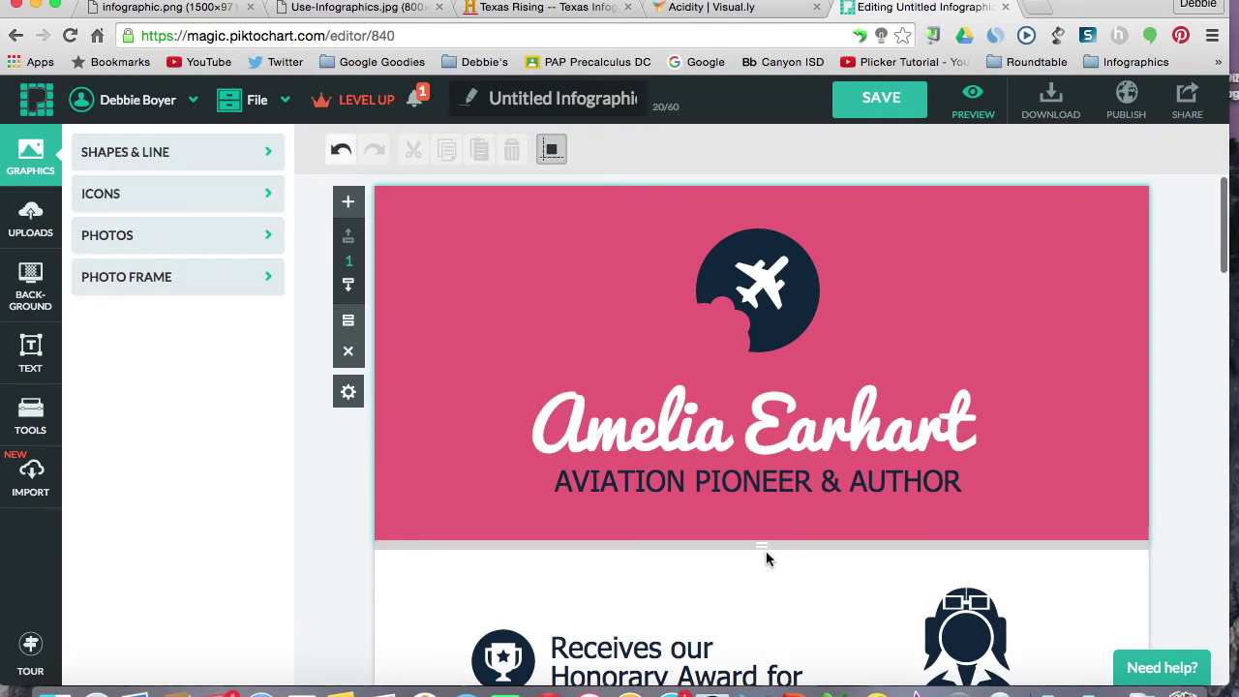
Replace the Amelia Earhart heading with 'Title' and the subtitle line with 'Subtitle'.
click(729, 410)
double_click(729, 410)
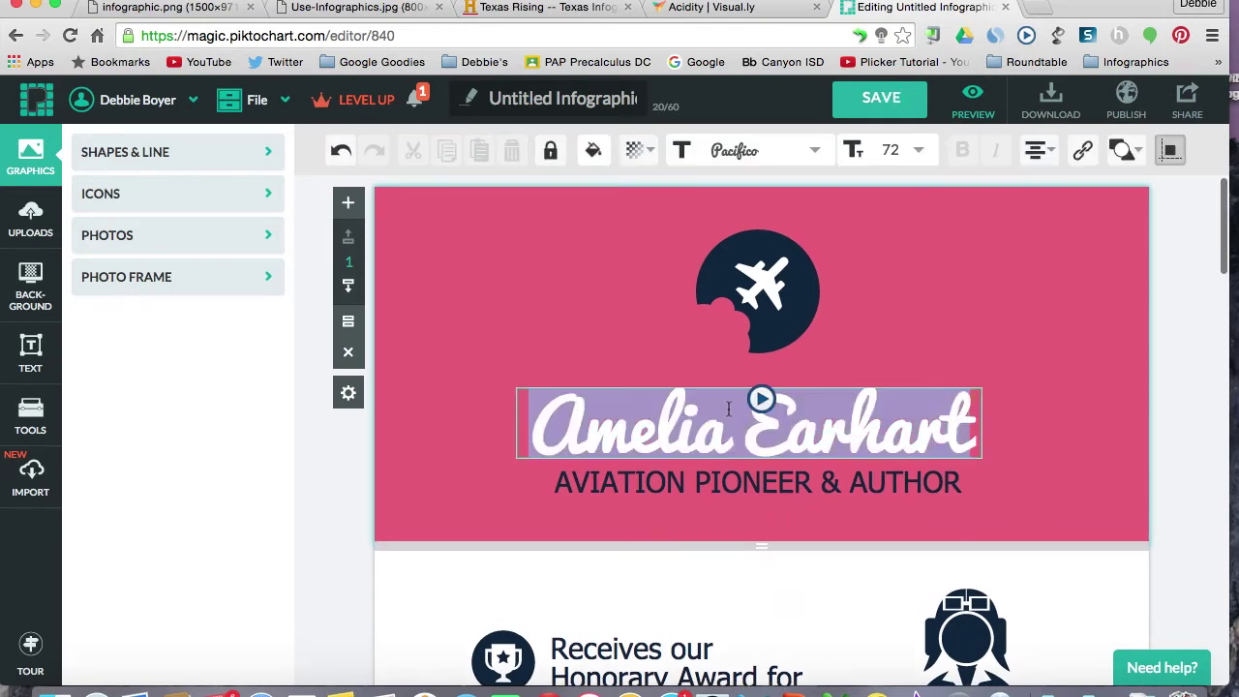
text(Title)
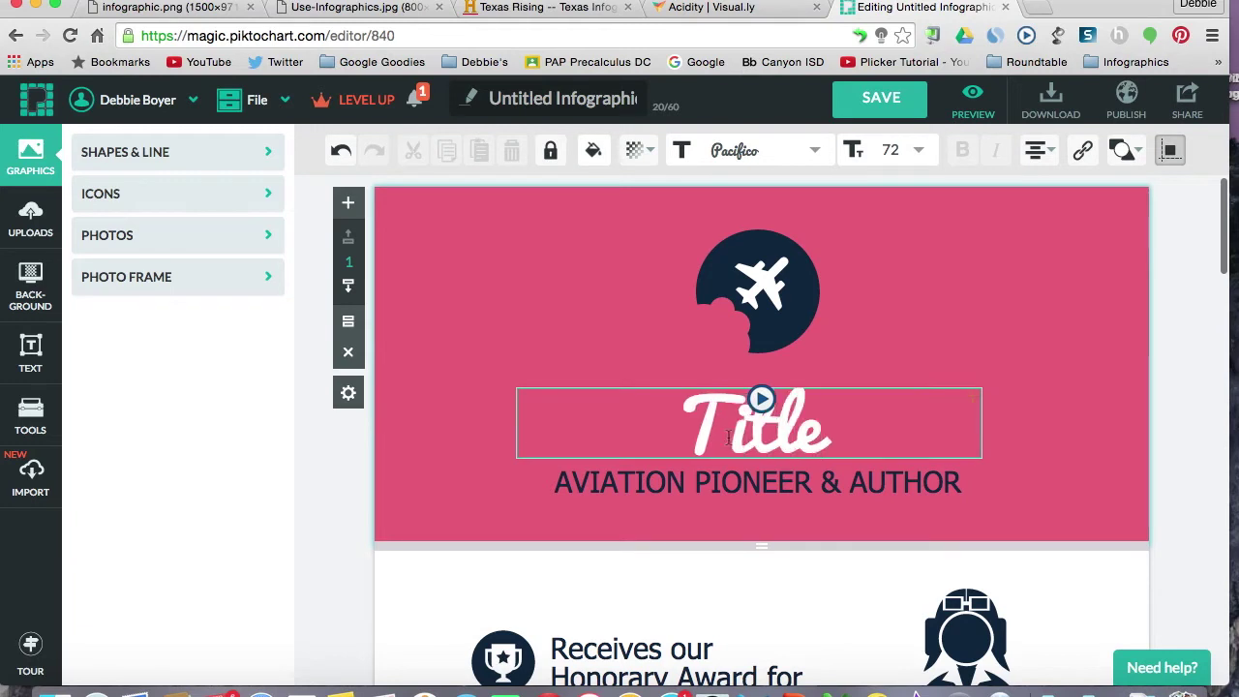
double_click(729, 475)
text(Subtitle)
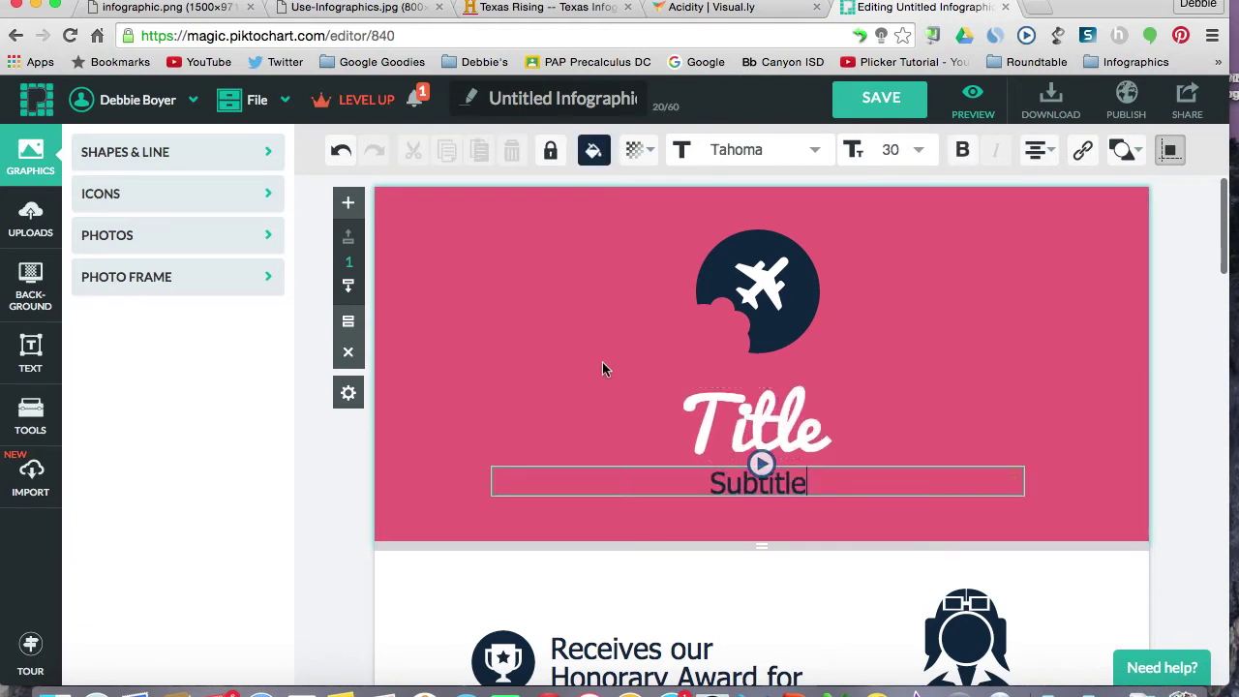
key(Escape)
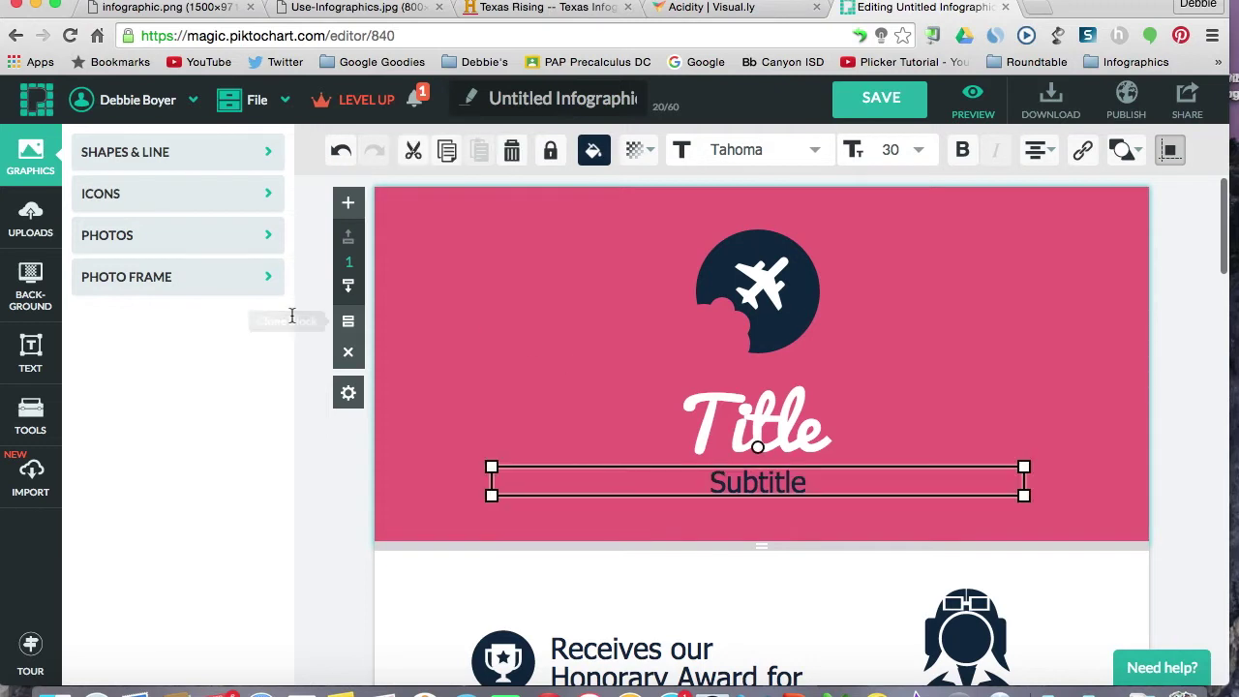
Add a Subtitle-style 'Add our text' heading to the banner, positioned lower left.
click(32, 355)
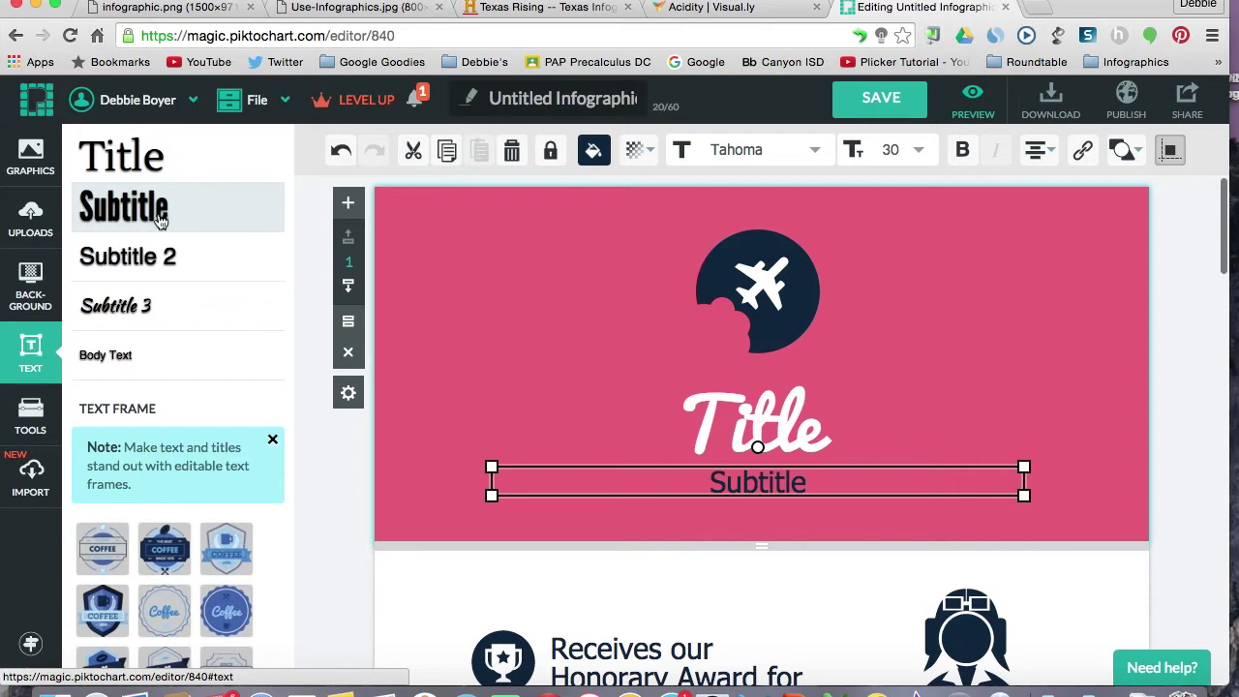
drag(147, 213, 507, 268)
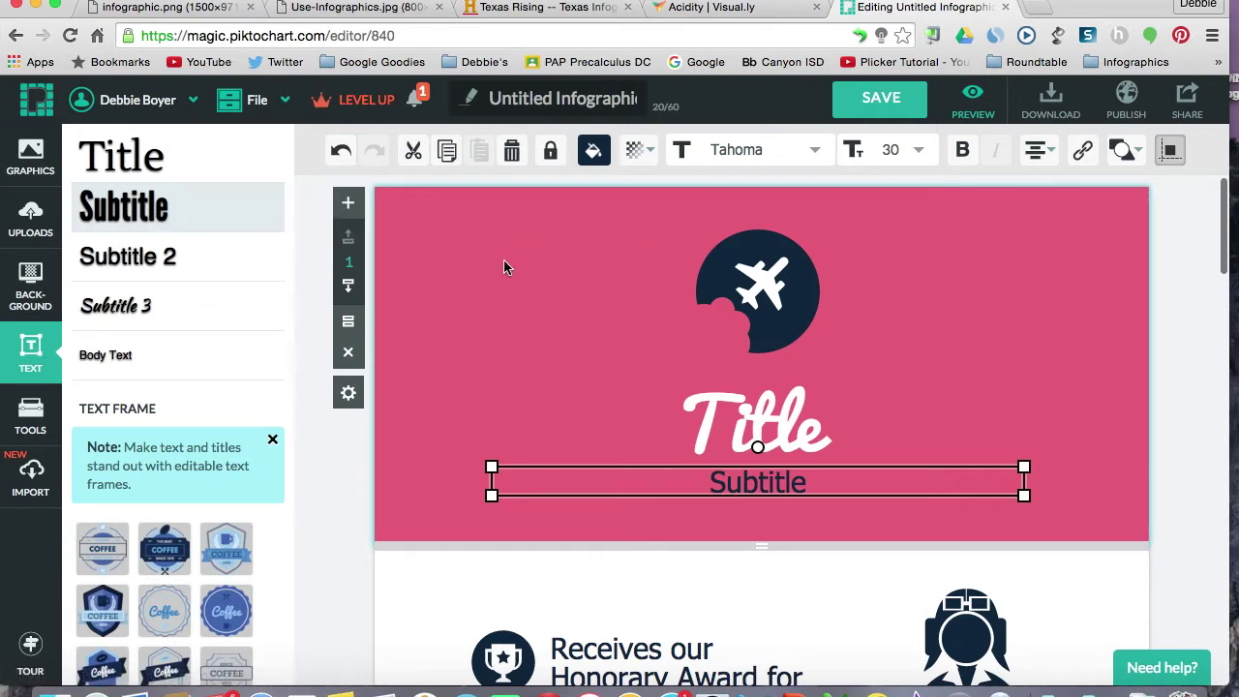
text(Add )
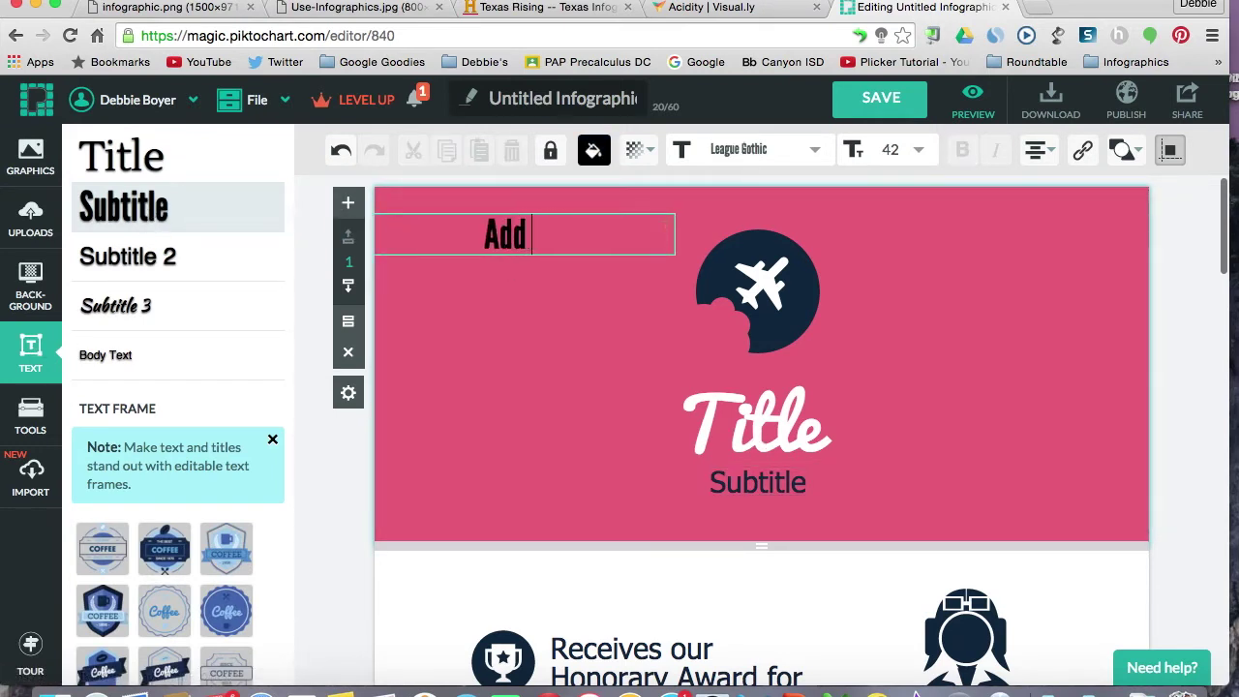
text(our text)
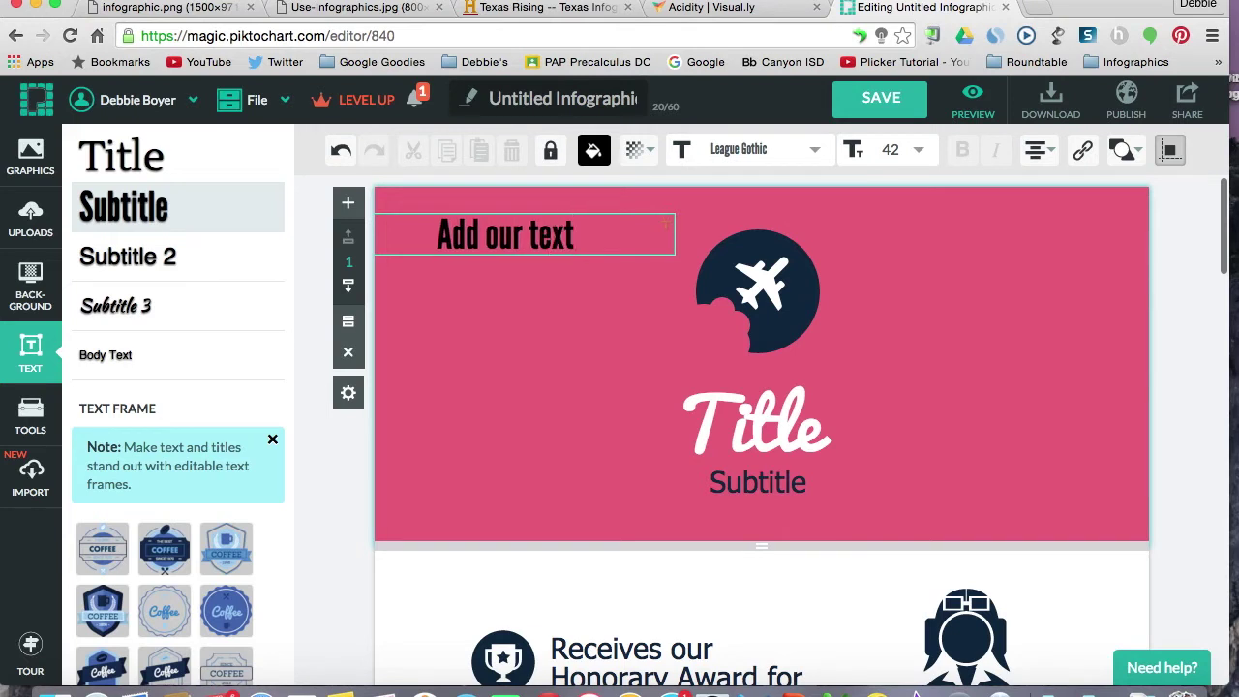
key(Escape)
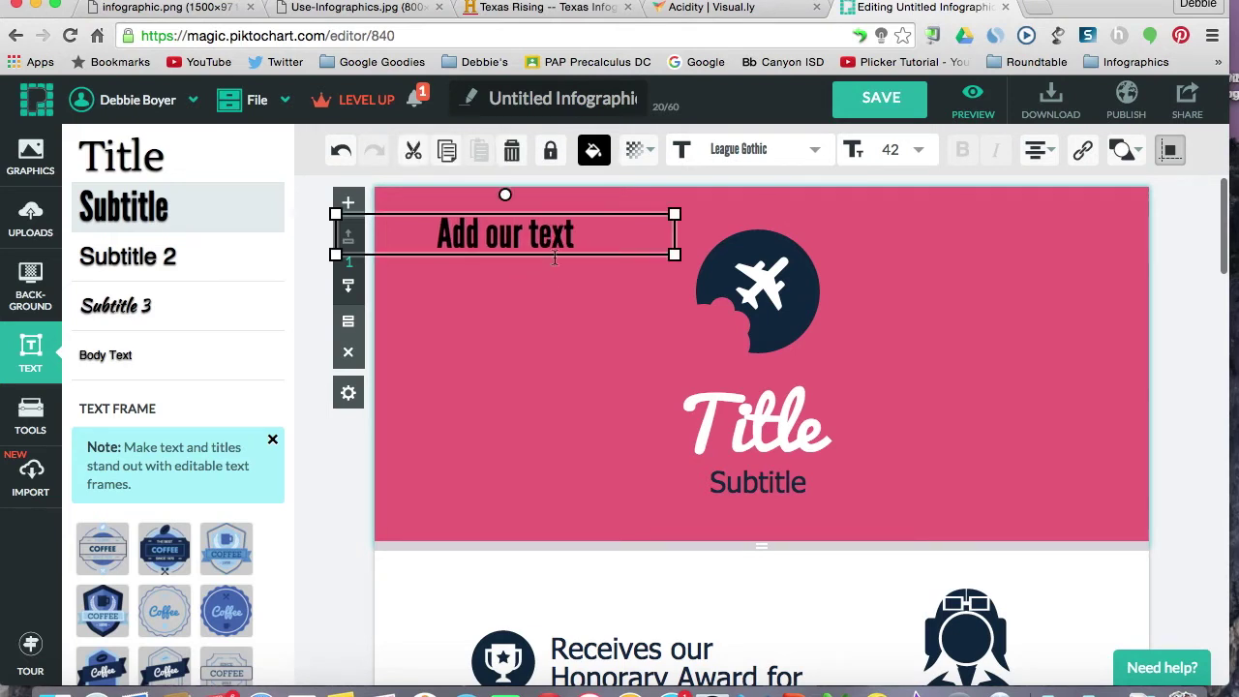
drag(566, 212, 601, 323)
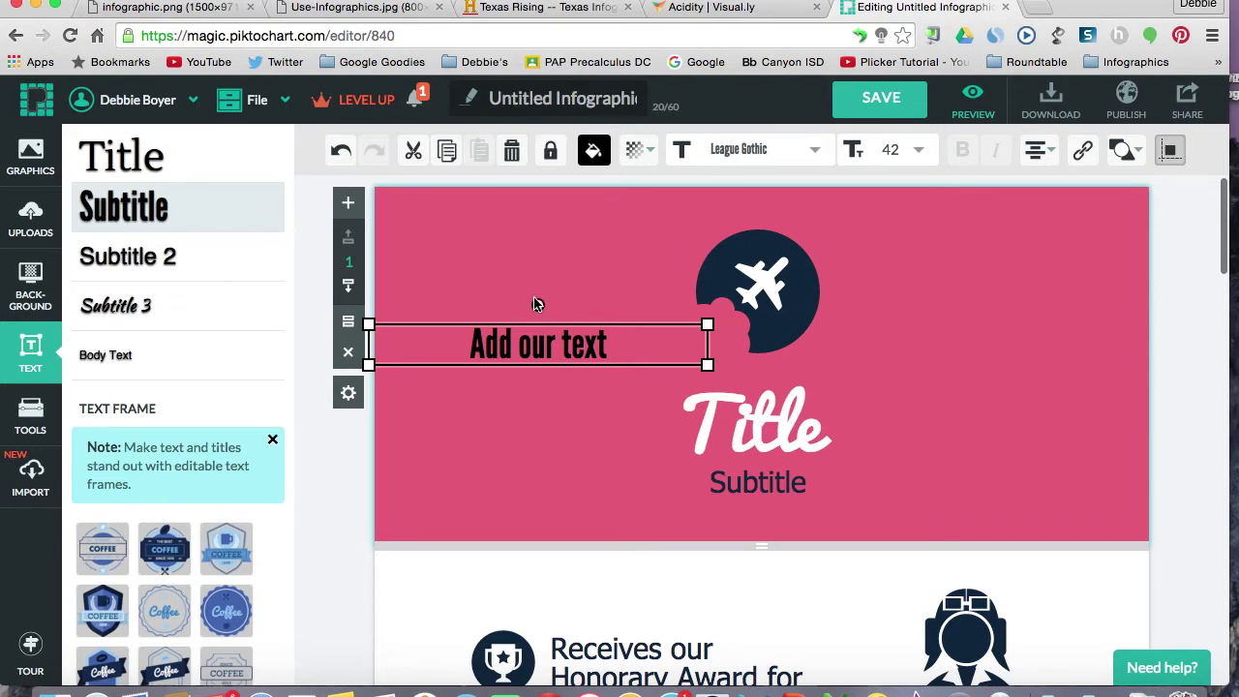
click(539, 288)
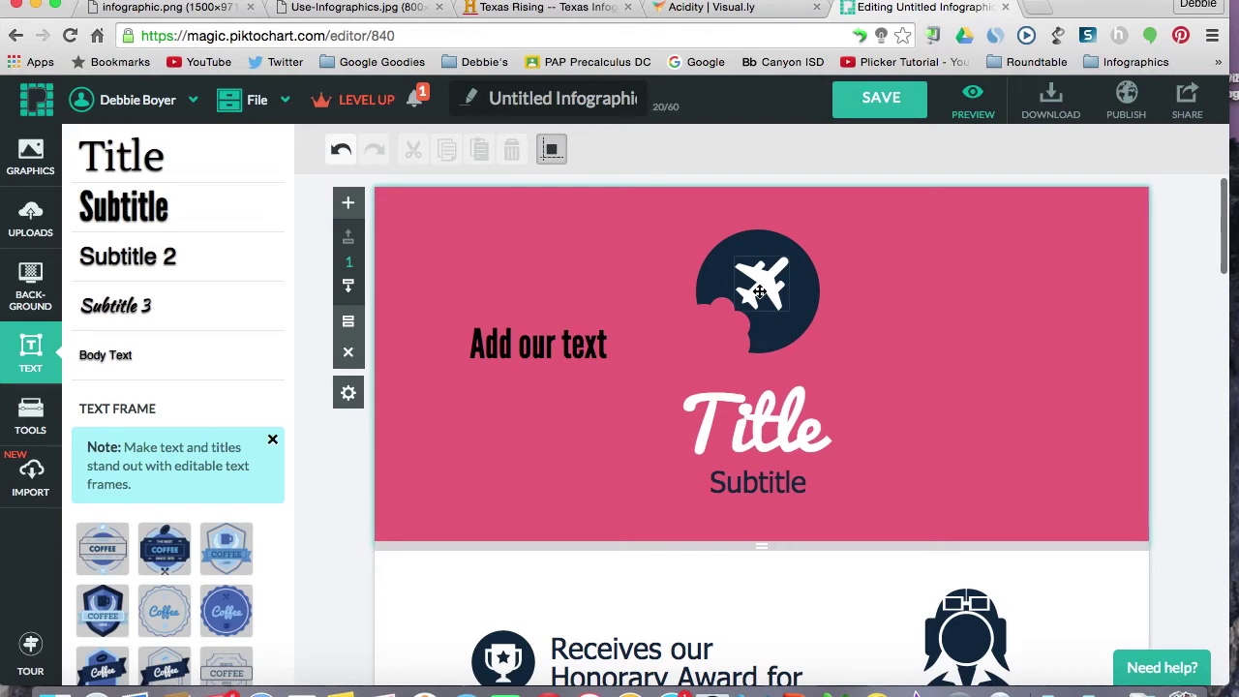
Cut the plane-in-circle icon from the pink banner.
click(783, 324)
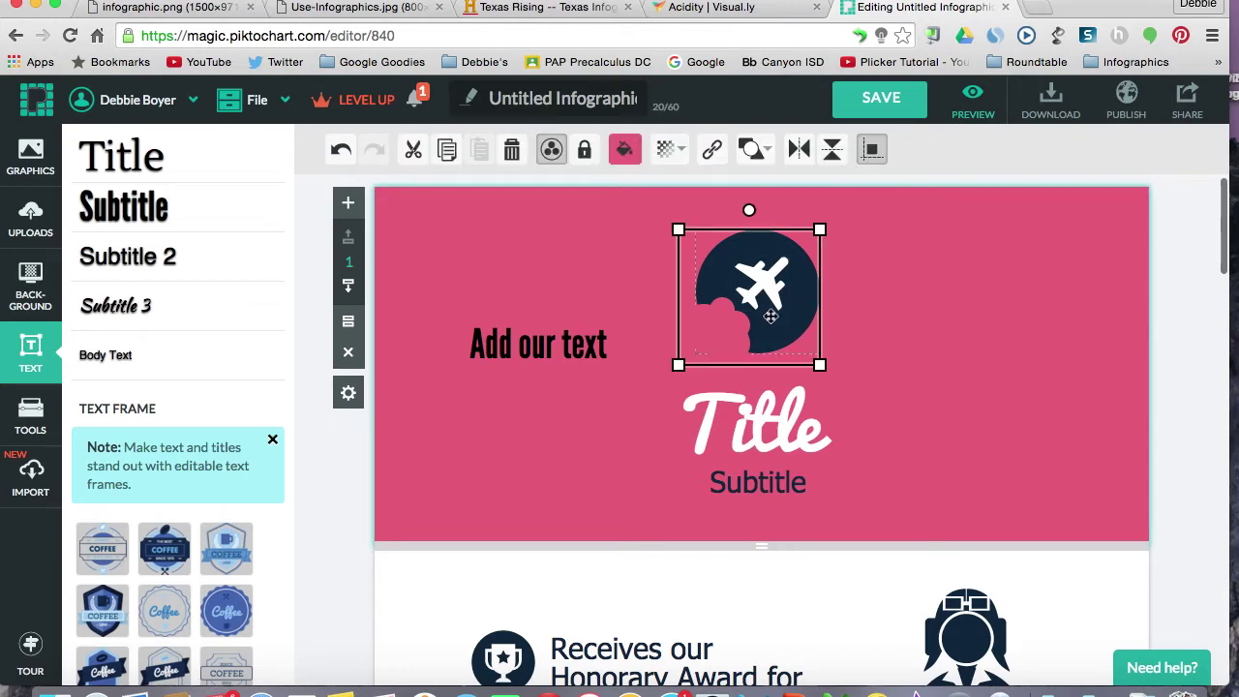
click(414, 155)
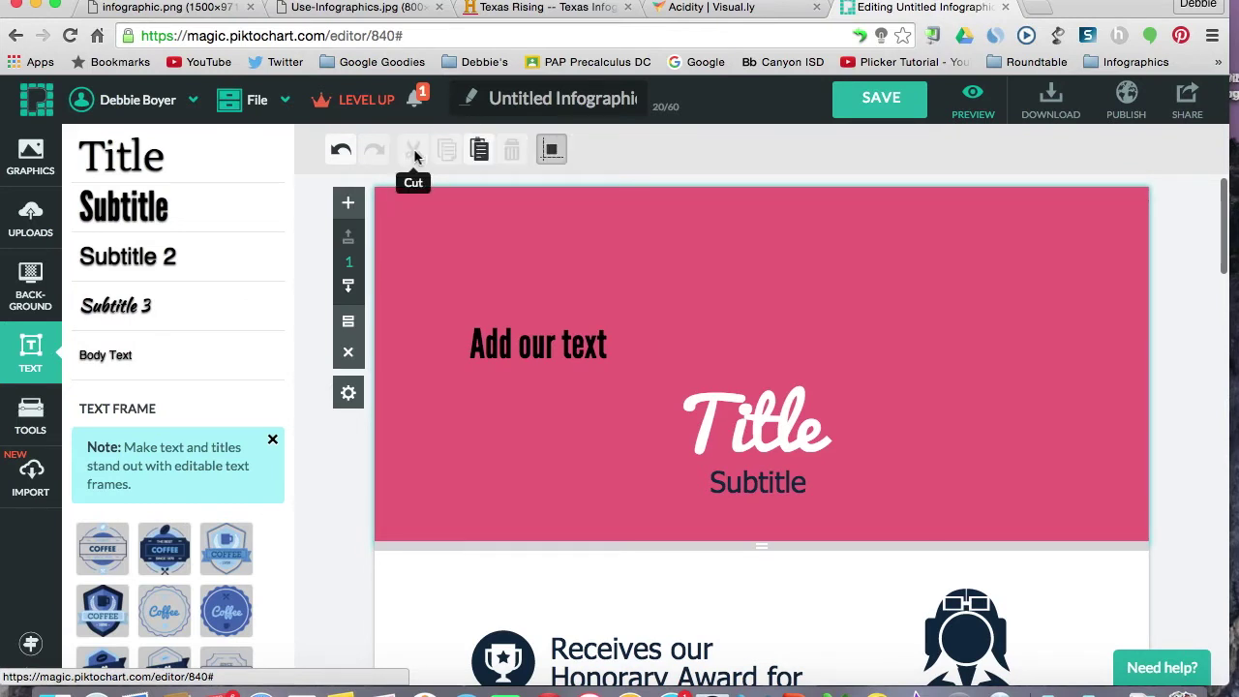
click(42, 165)
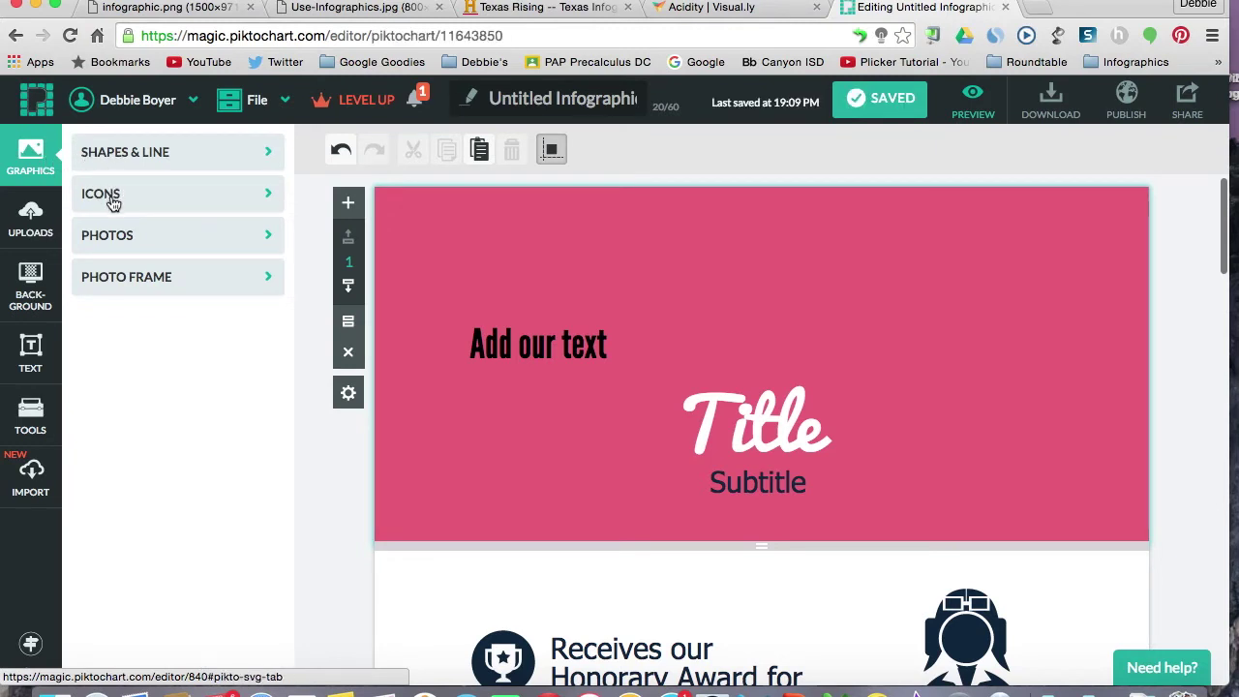
Search icons for 'airplane', place the propeller-plane icon above Title and resize it smaller.
click(113, 199)
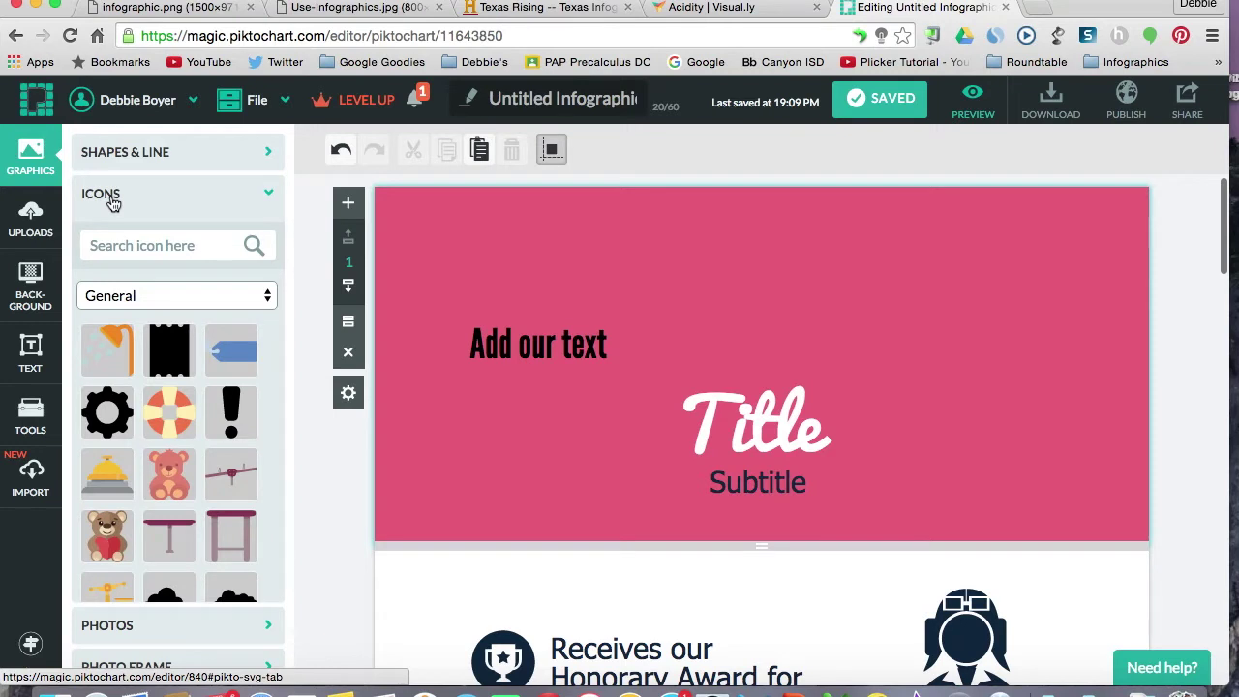
click(122, 249)
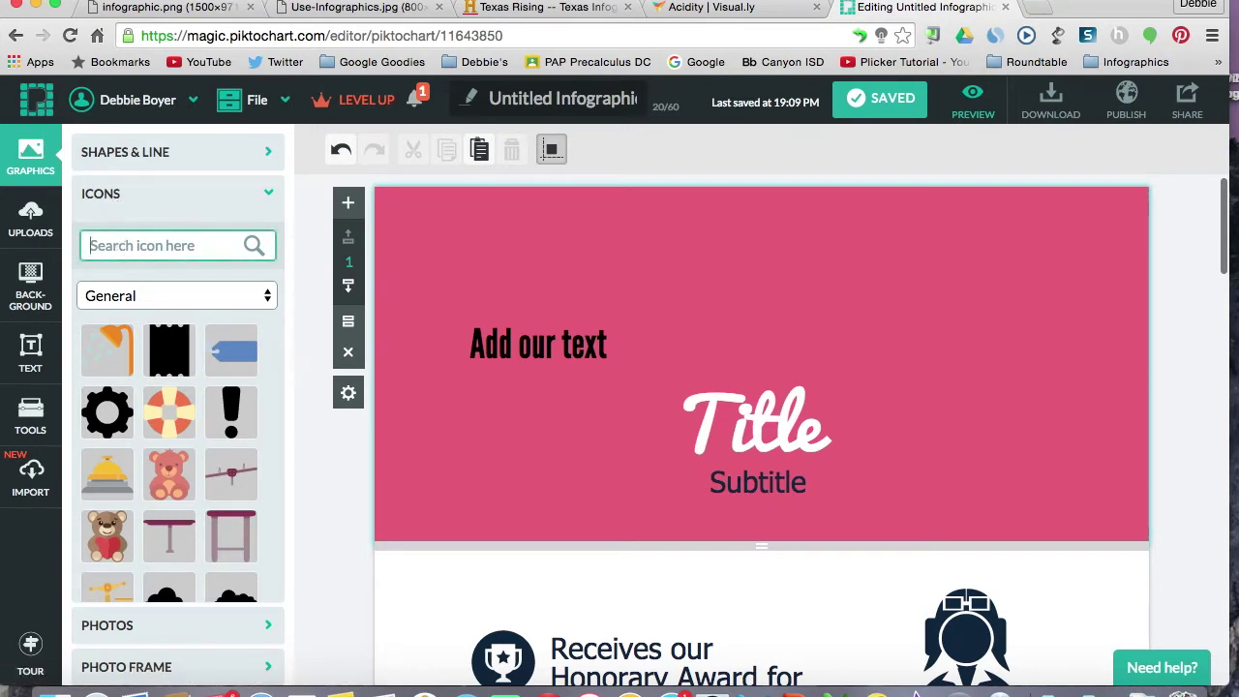
text(airplane)
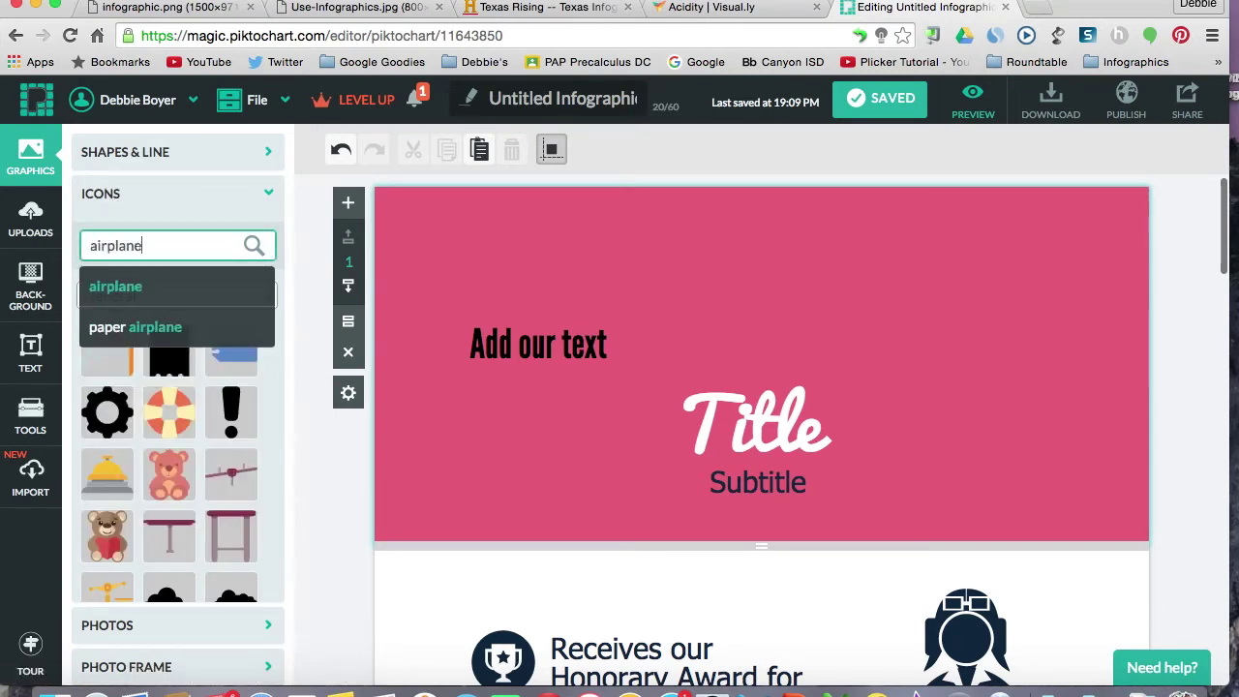
key(Return)
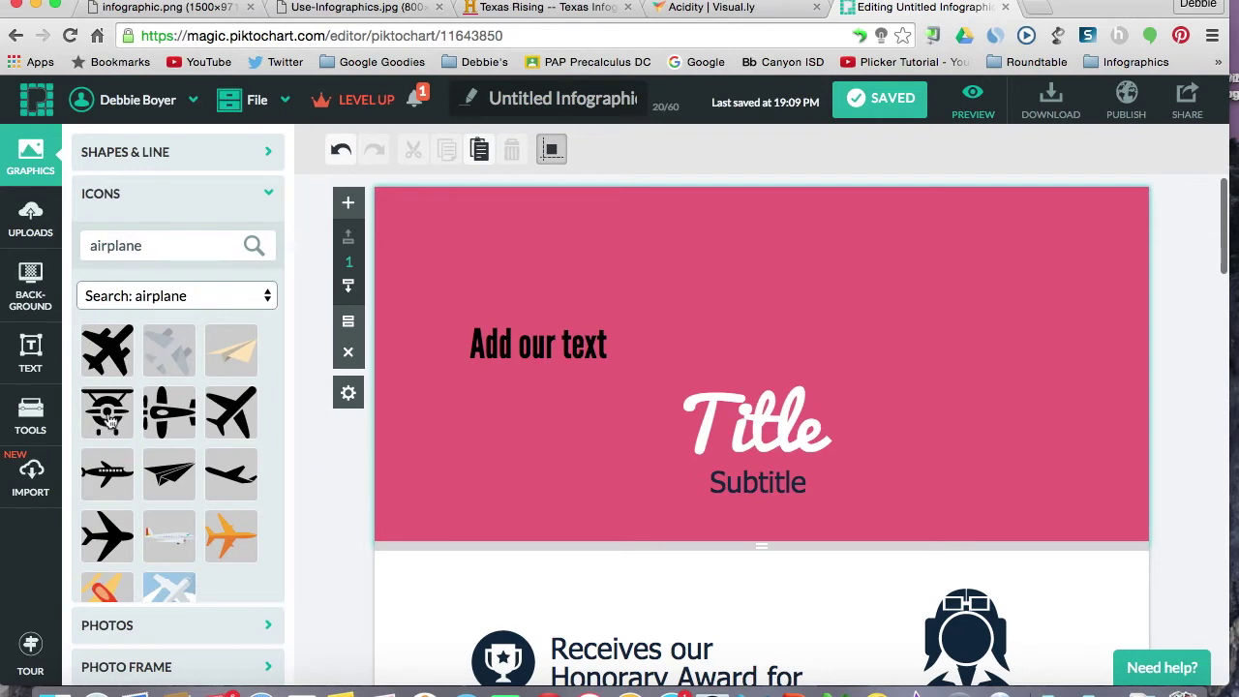
drag(111, 422, 731, 293)
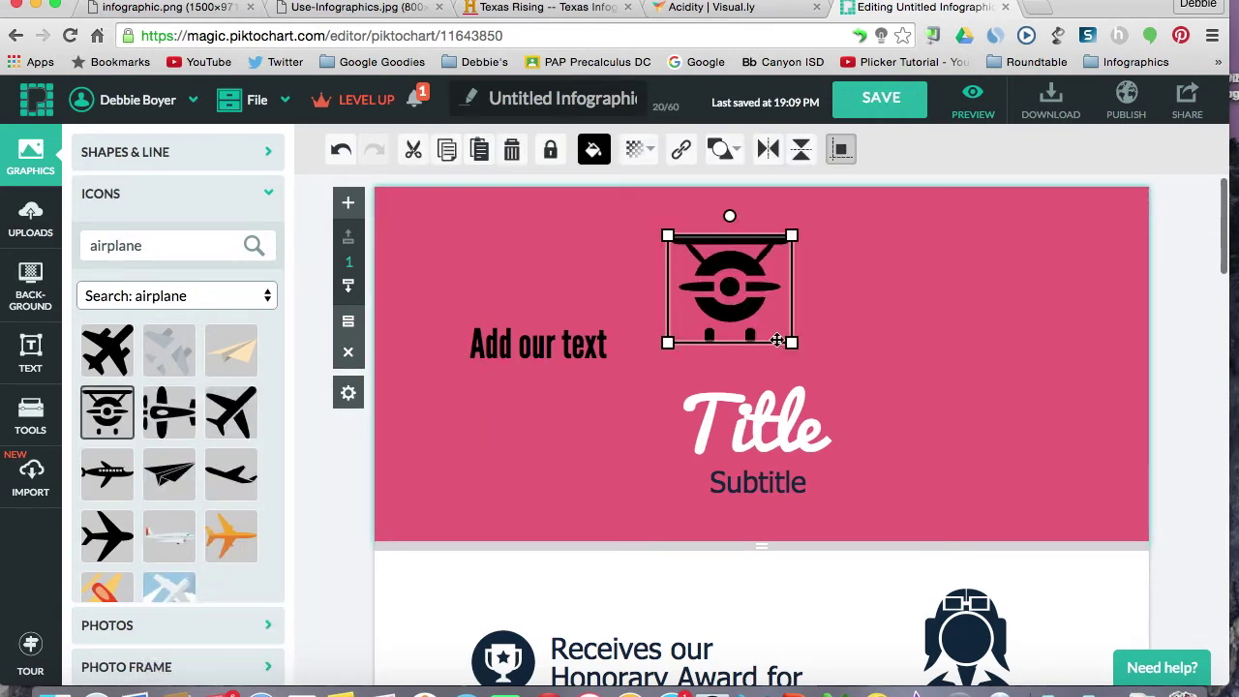
mouse_move(792, 342)
mouse_down()
mouse_move(802, 284)
mouse_move(758, 353)
mouse_move(751, 343)
mouse_move(807, 335)
mouse_move(790, 341)
mouse_up()
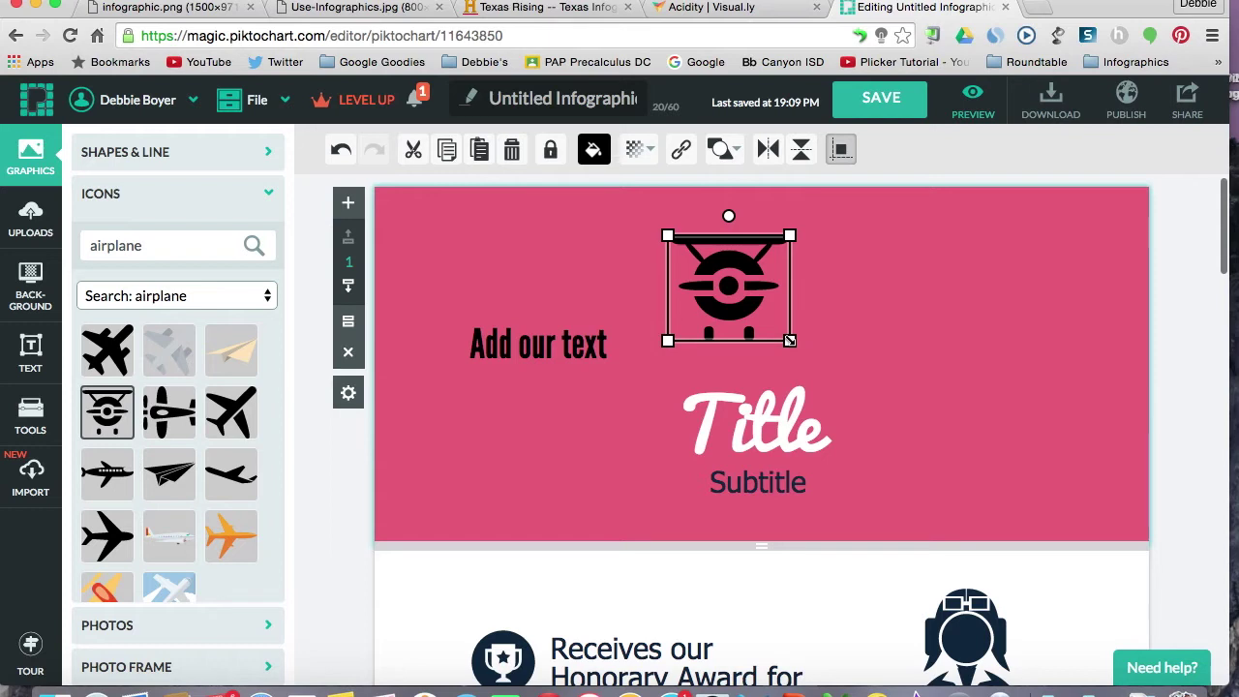
mouse_move(790, 341)
mouse_down()
mouse_move(899, 435)
mouse_move(768, 320)
mouse_move(792, 338)
mouse_up()
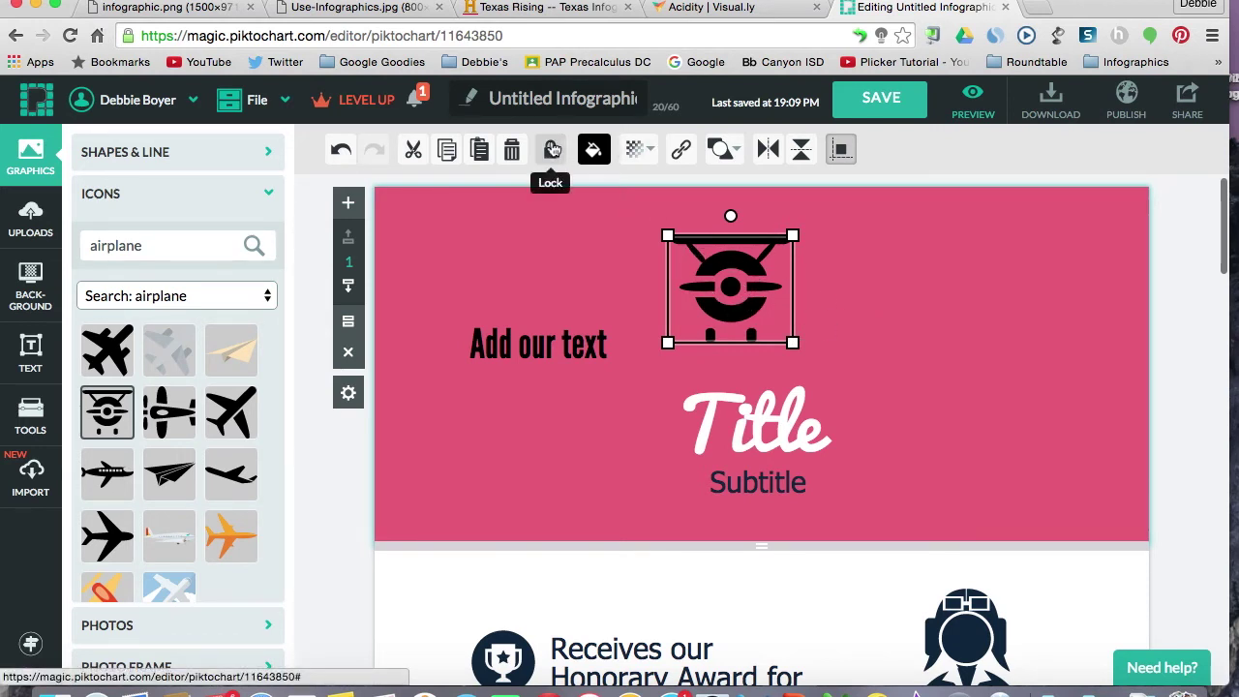
Color the plane icon light cyan #B1F8F8 and add the blue-sky airplane picture at the banner's right.
click(592, 150)
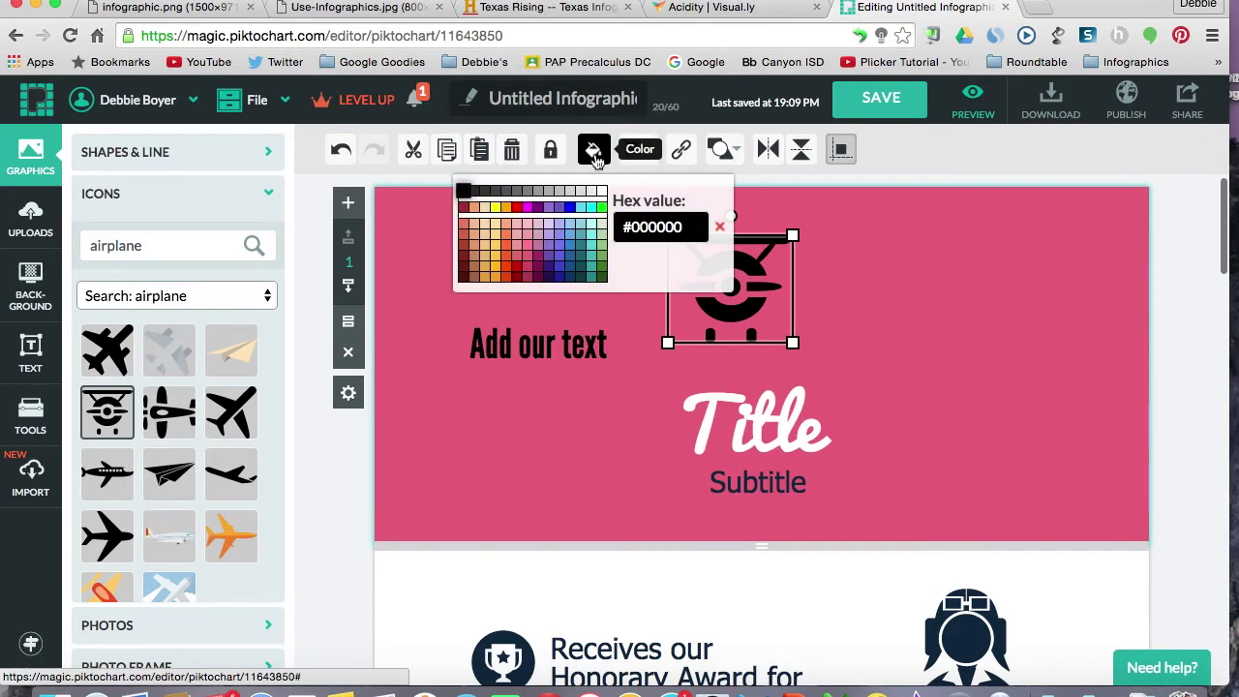
click(592, 226)
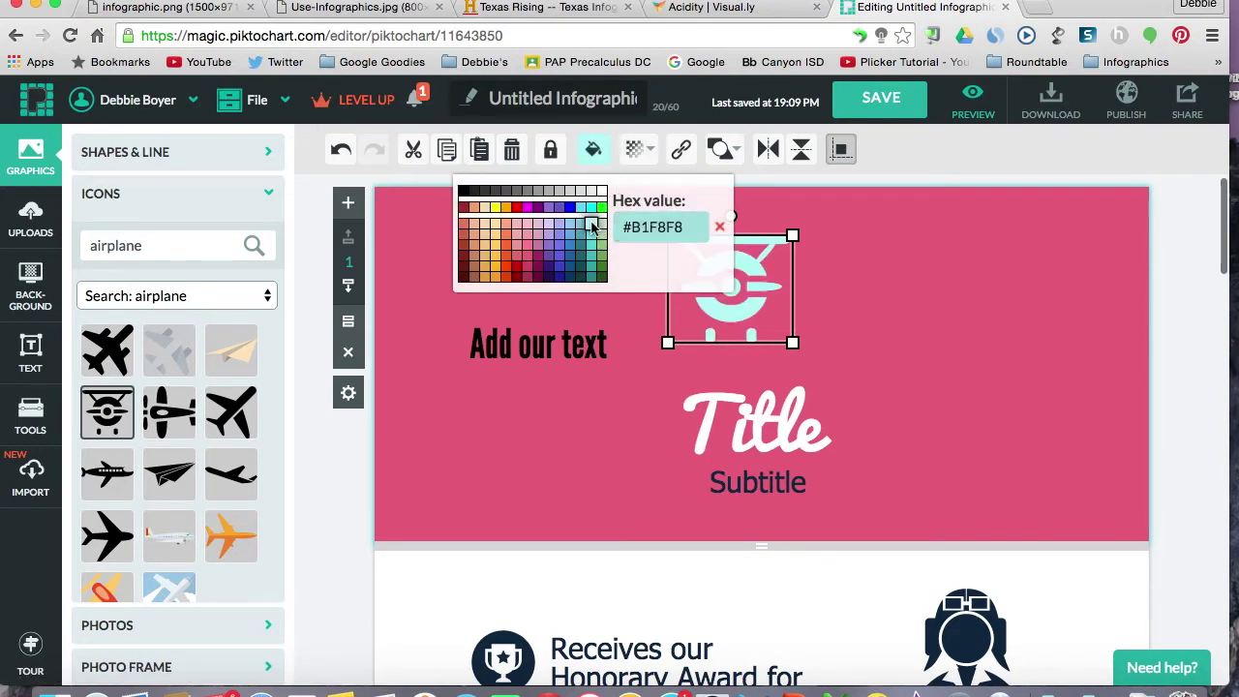
click(855, 323)
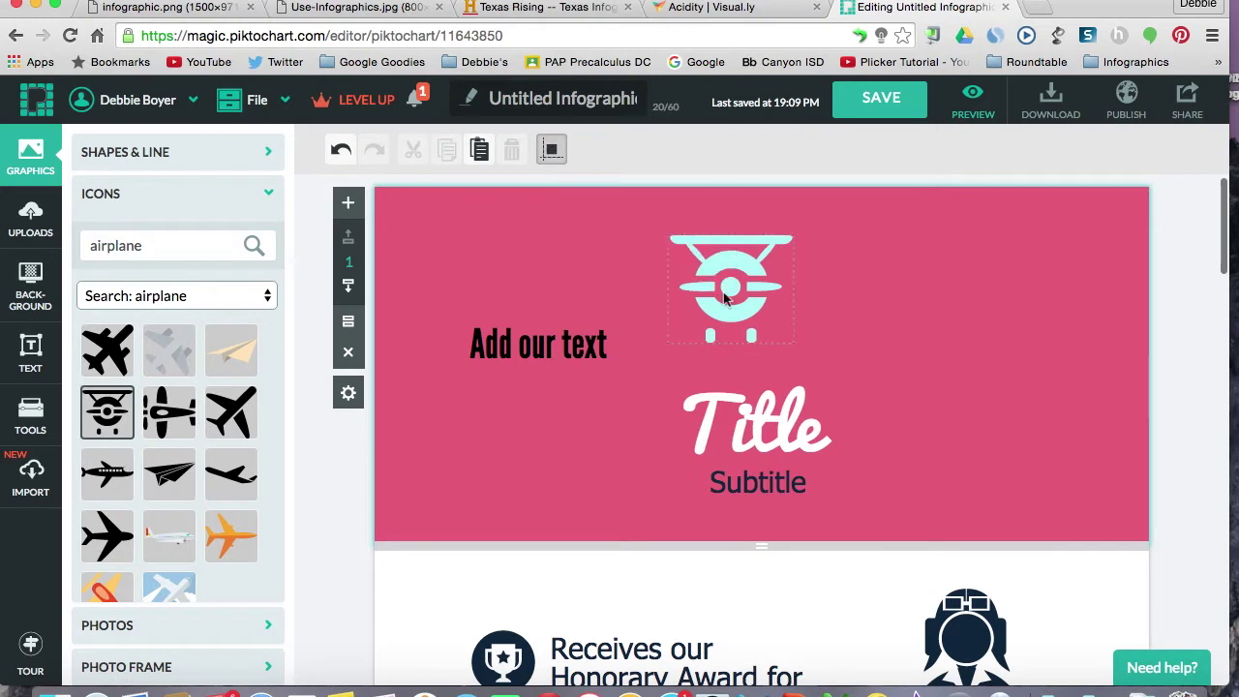
drag(184, 587, 952, 299)
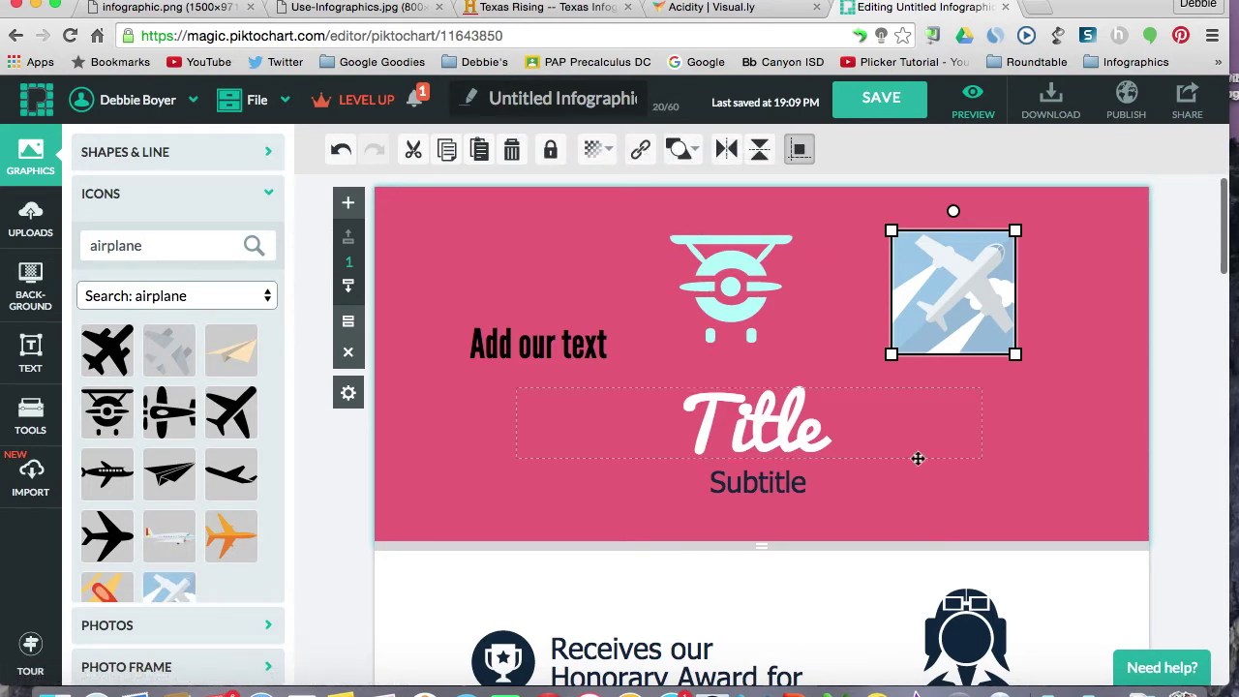
scroll(917, 457, down, 4)
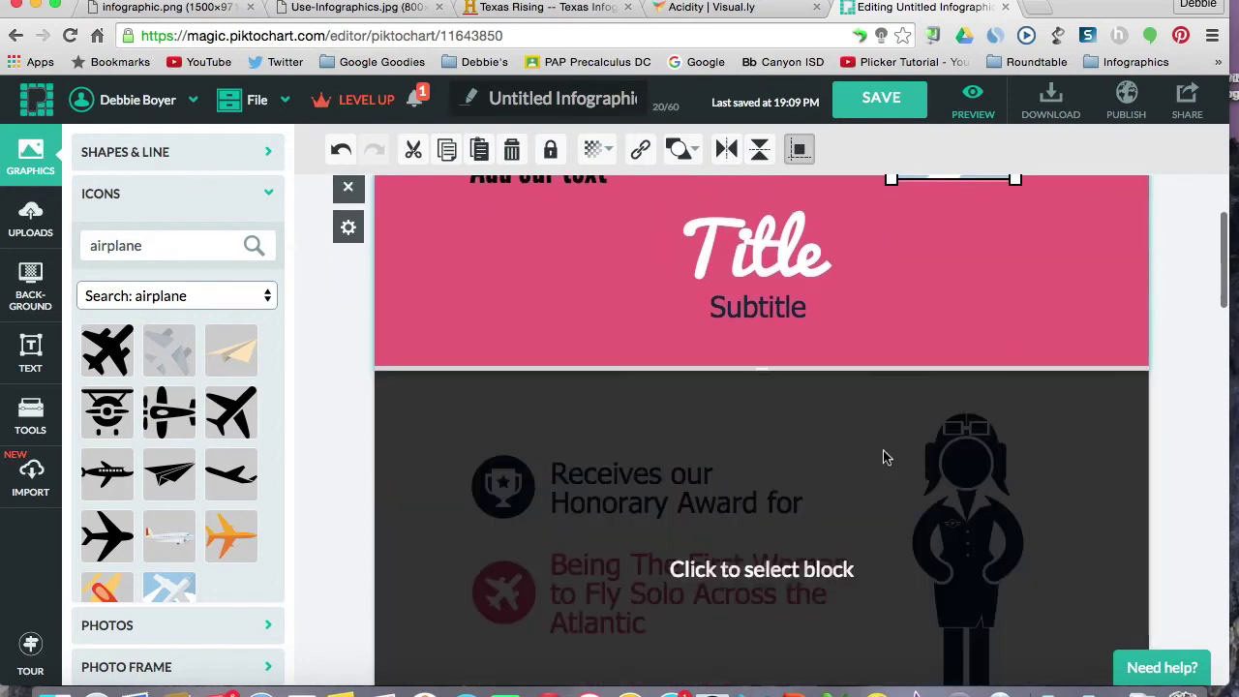
Test moving the award block up and back down, then insert empty block 3 below it.
click(822, 436)
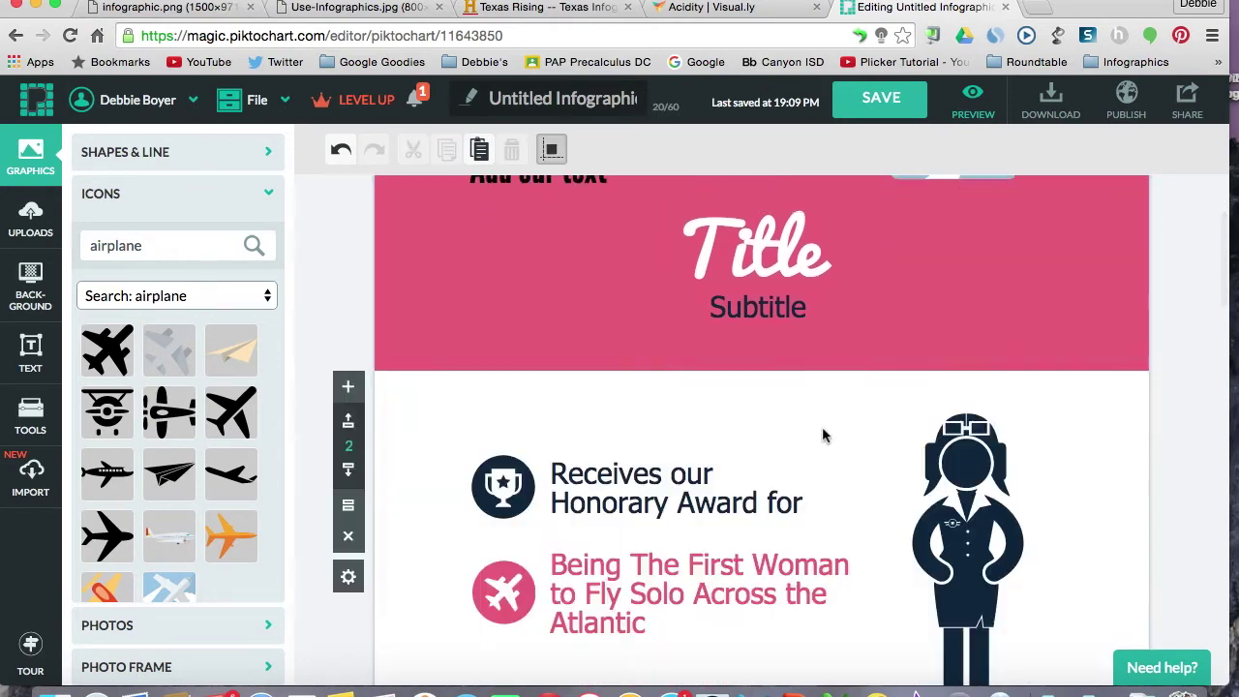
scroll(822, 436, down, 4)
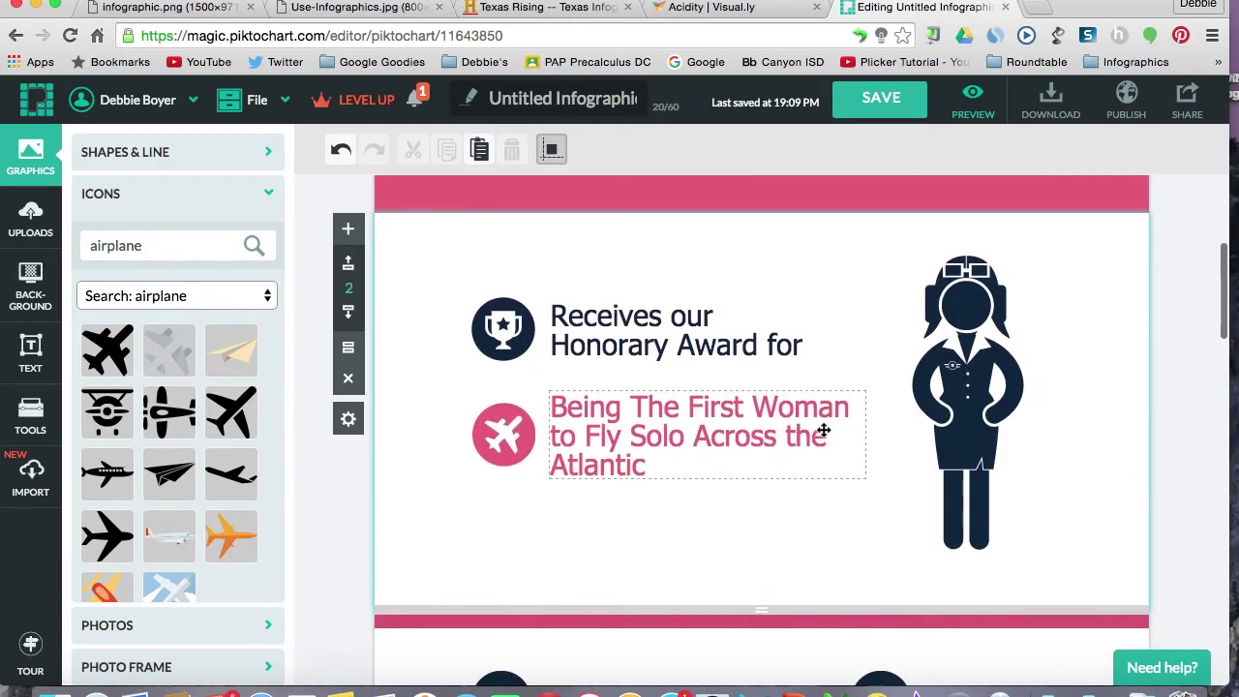
click(348, 263)
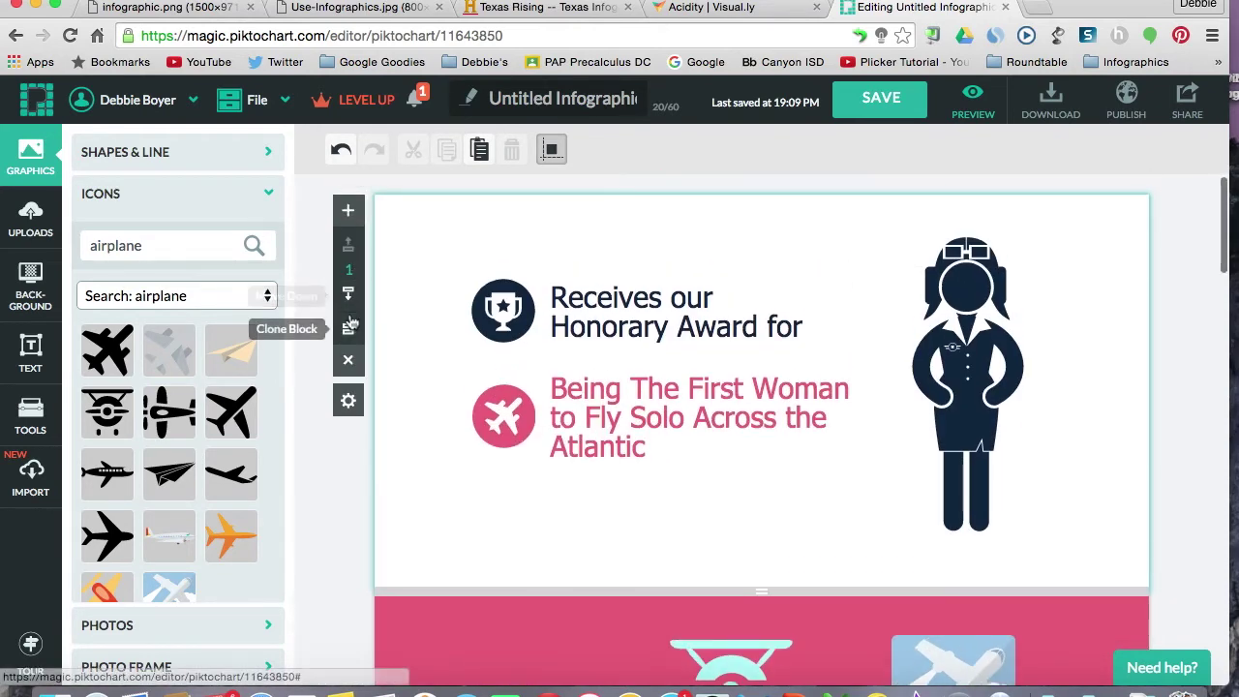
click(349, 294)
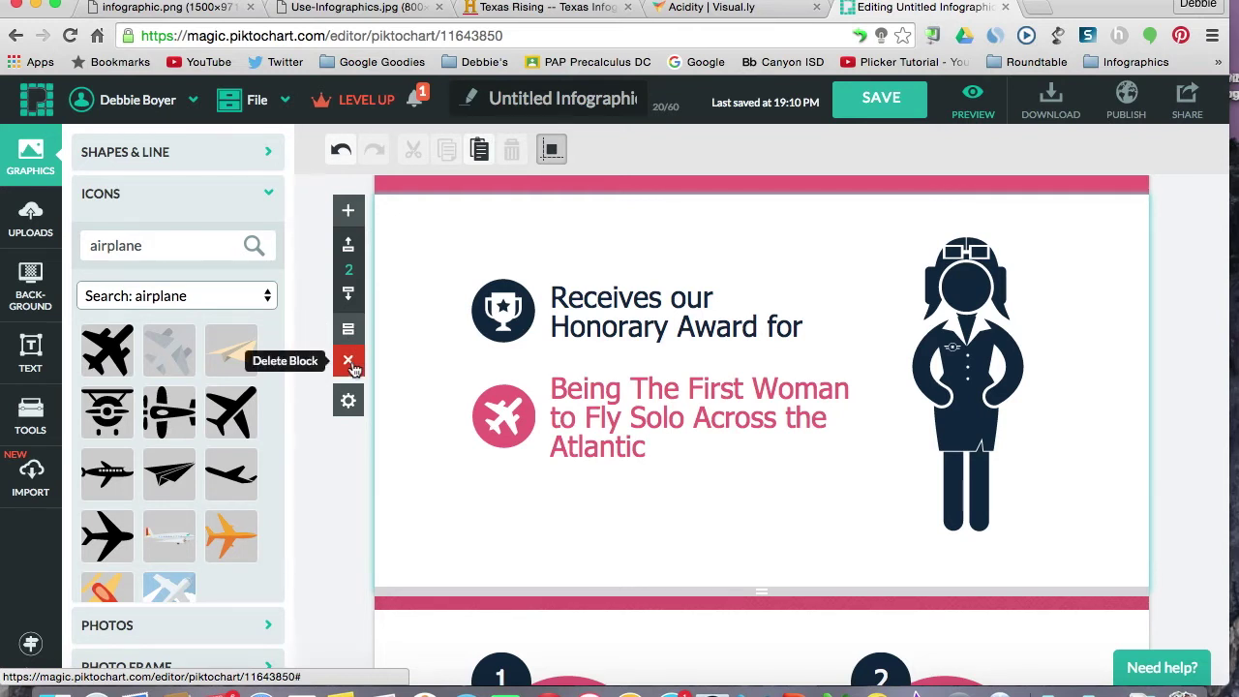
click(350, 212)
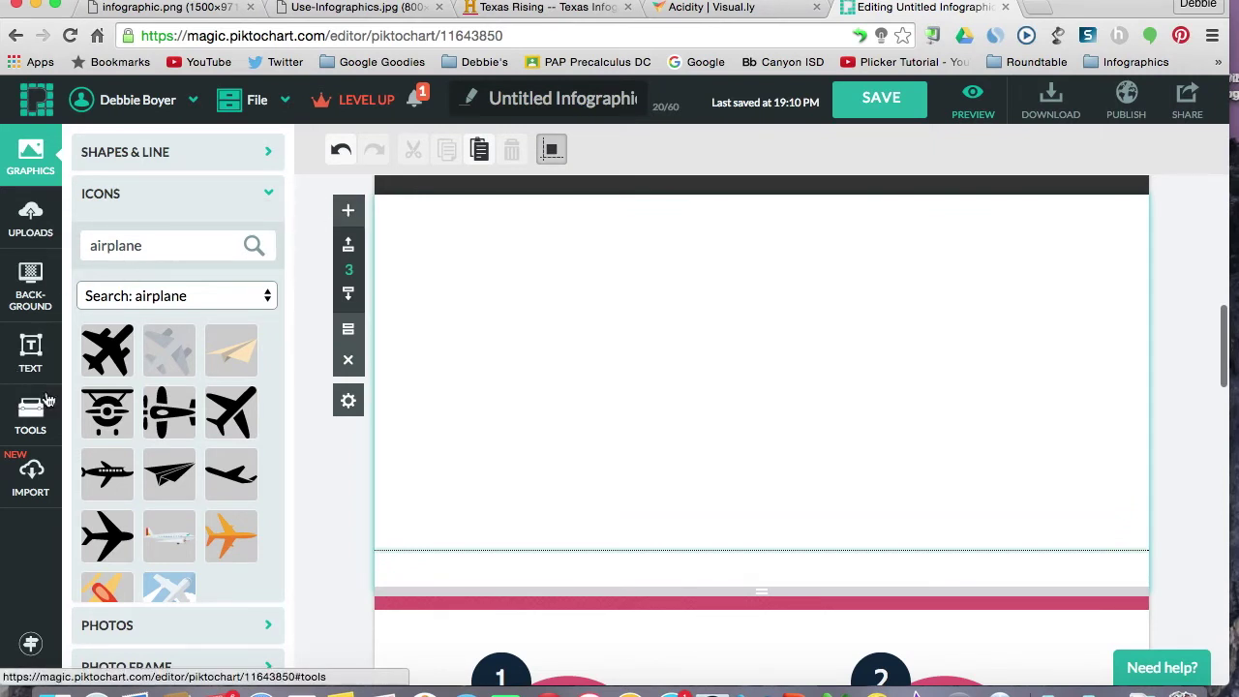
Insert a vertical bar chart of the Apples, Oranges and Berries sample data into block 3.
click(30, 422)
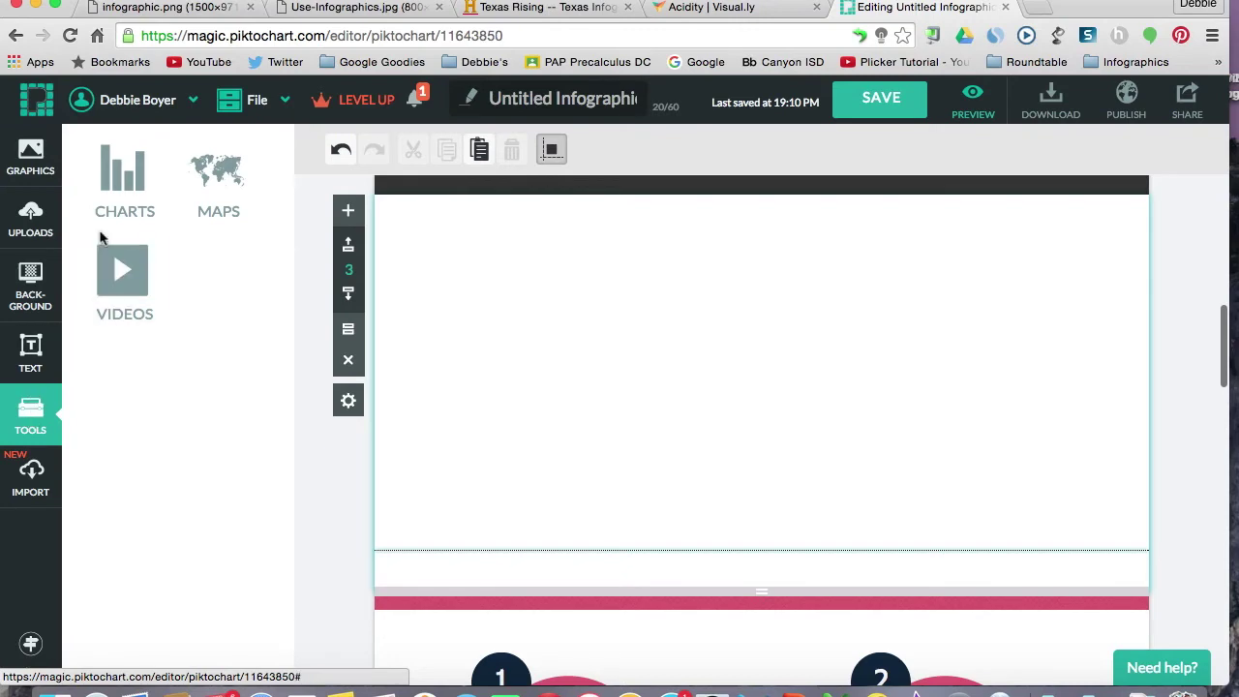
click(118, 196)
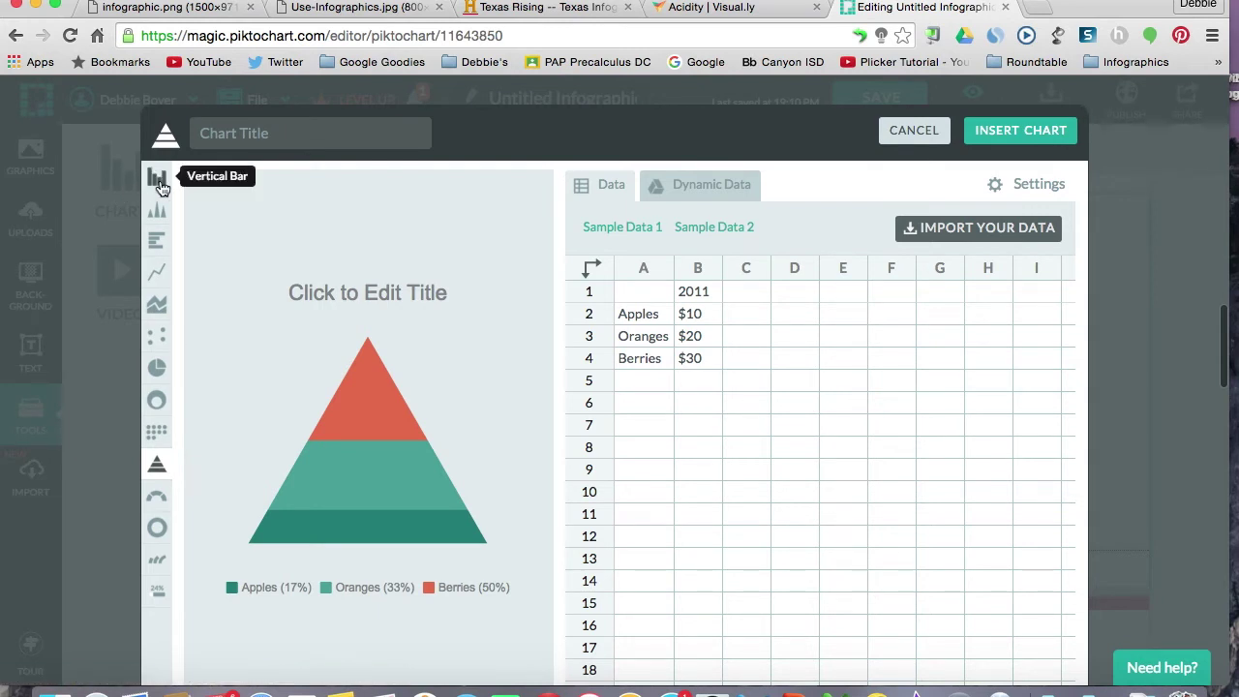
click(157, 180)
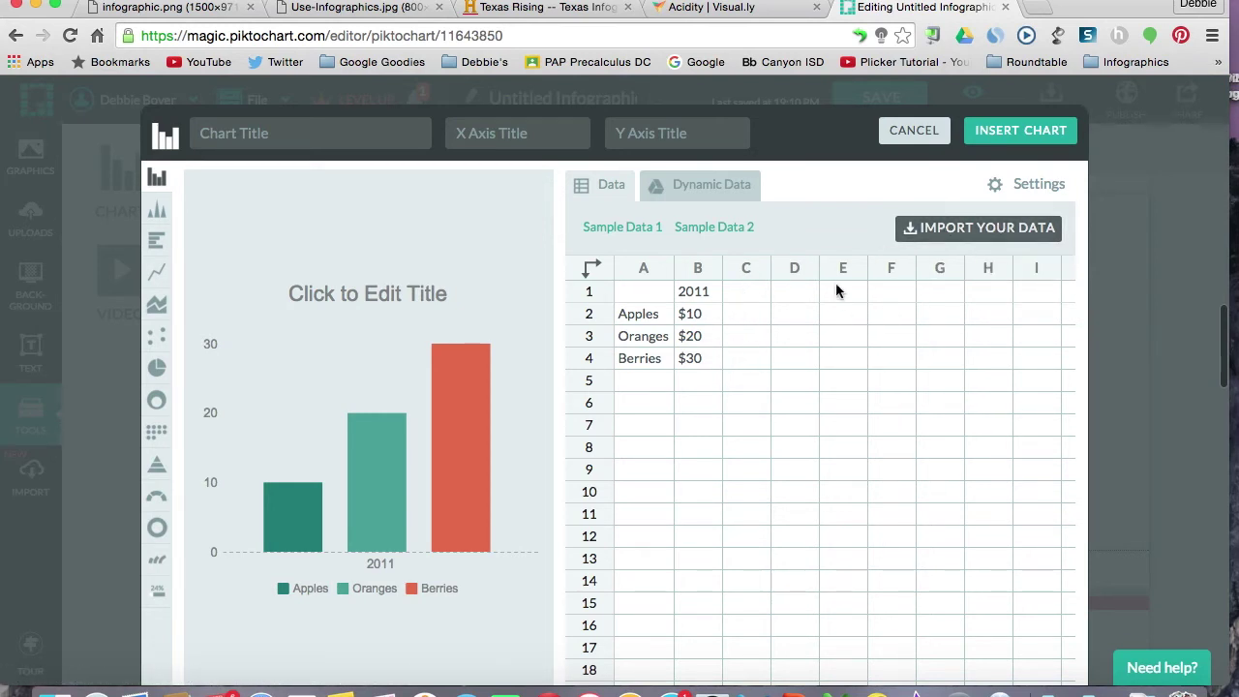
click(1003, 142)
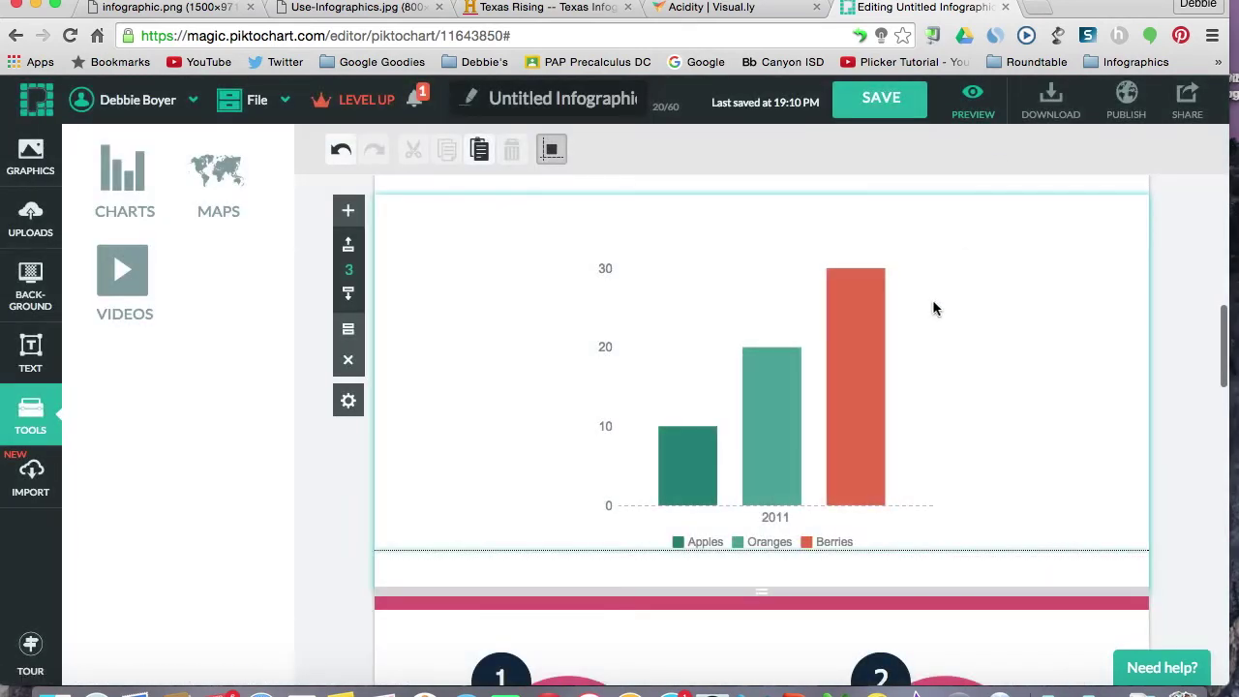
click(856, 415)
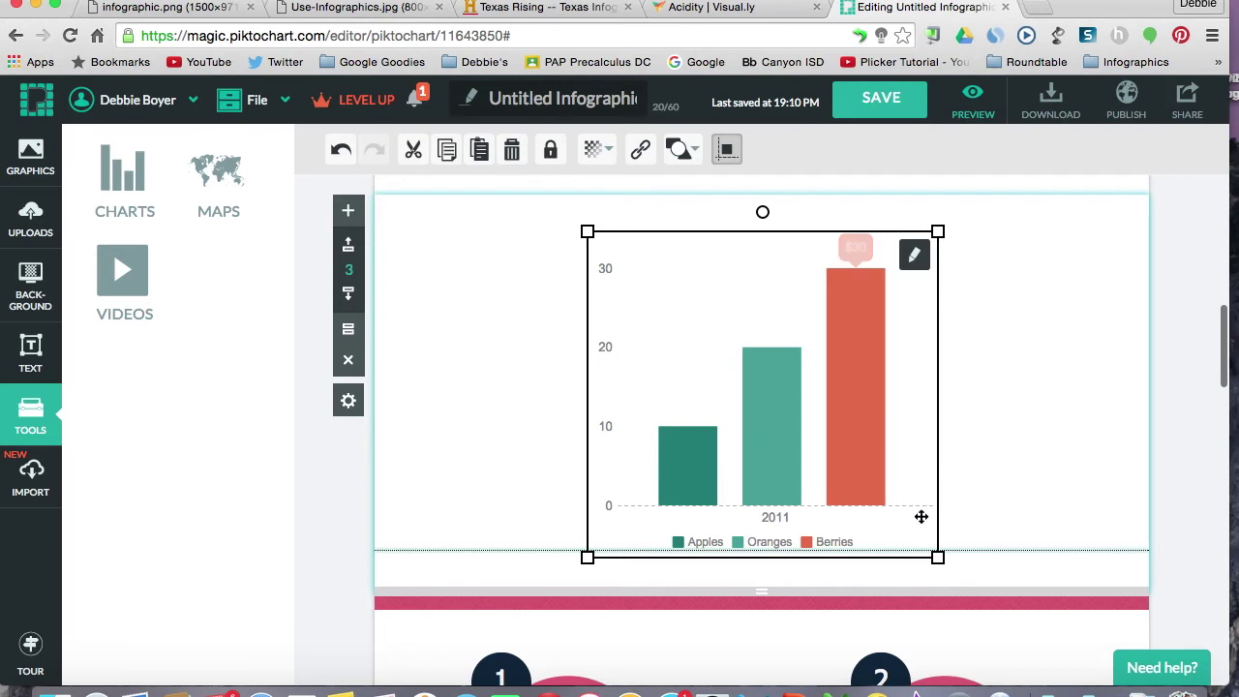
Shrink the bar chart, move it to the left of block 3, and reopen it for editing.
drag(938, 557, 824, 451)
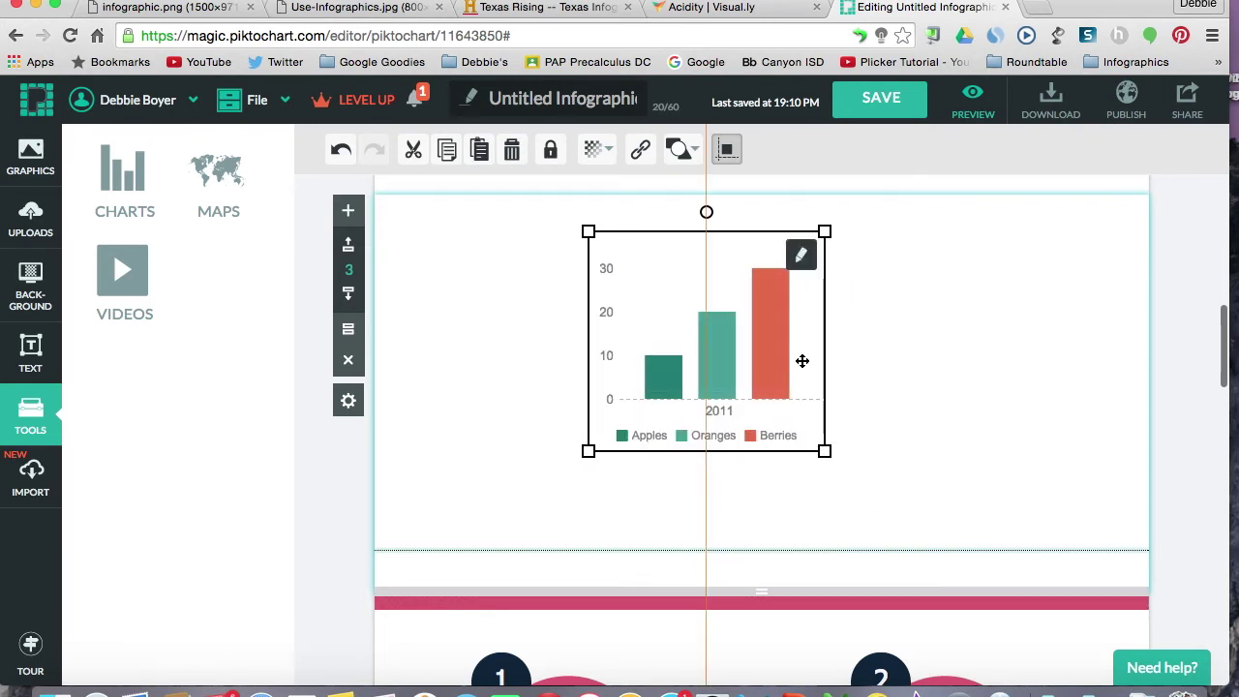
drag(802, 359, 687, 374)
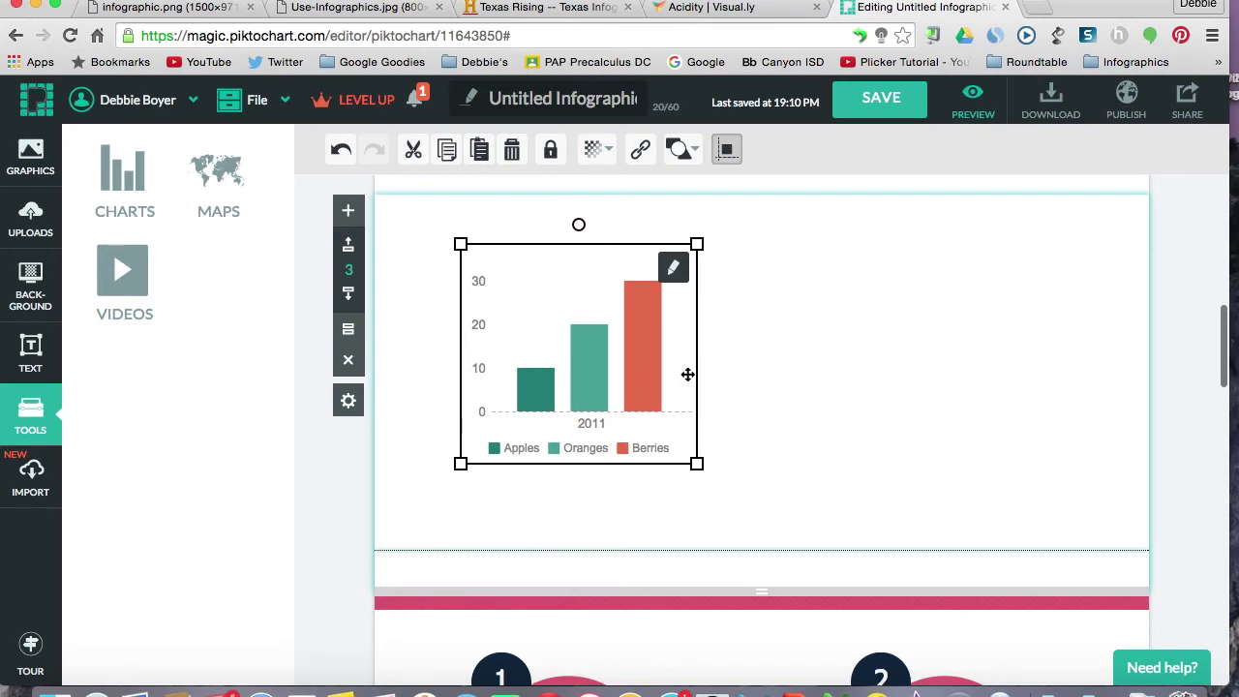
click(673, 274)
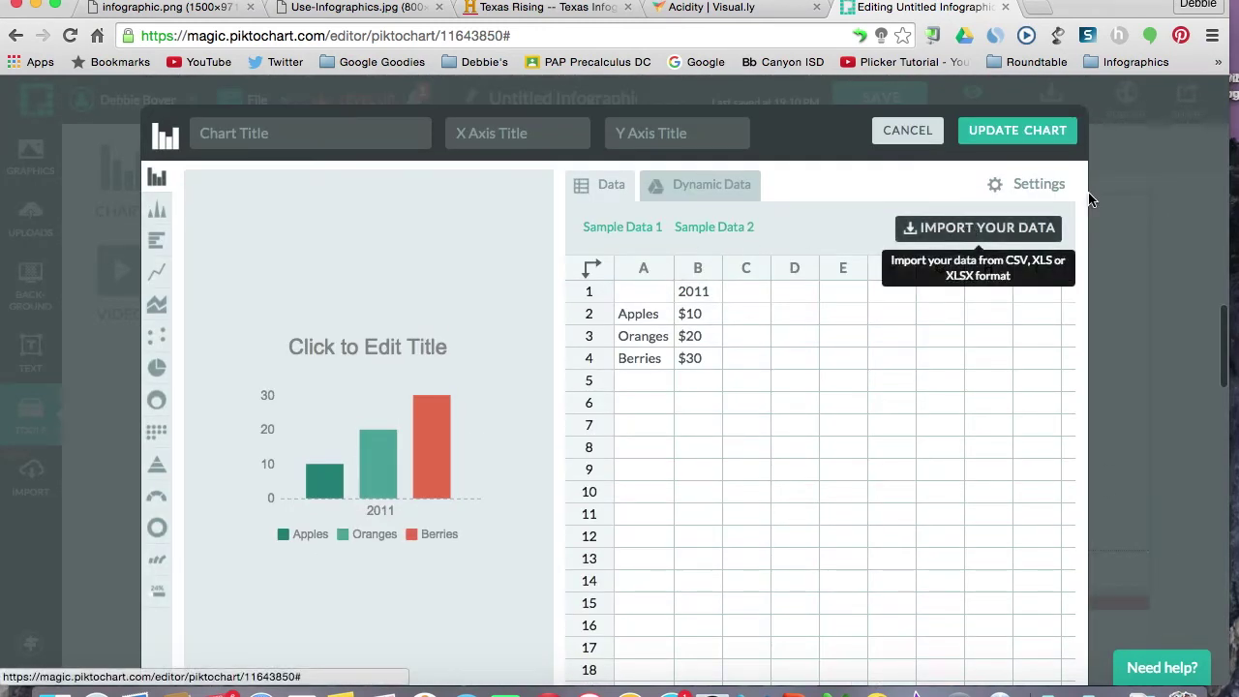
Change the Berries bar colour to teal #3bb9b9 in chart settings and update the chart.
click(1031, 185)
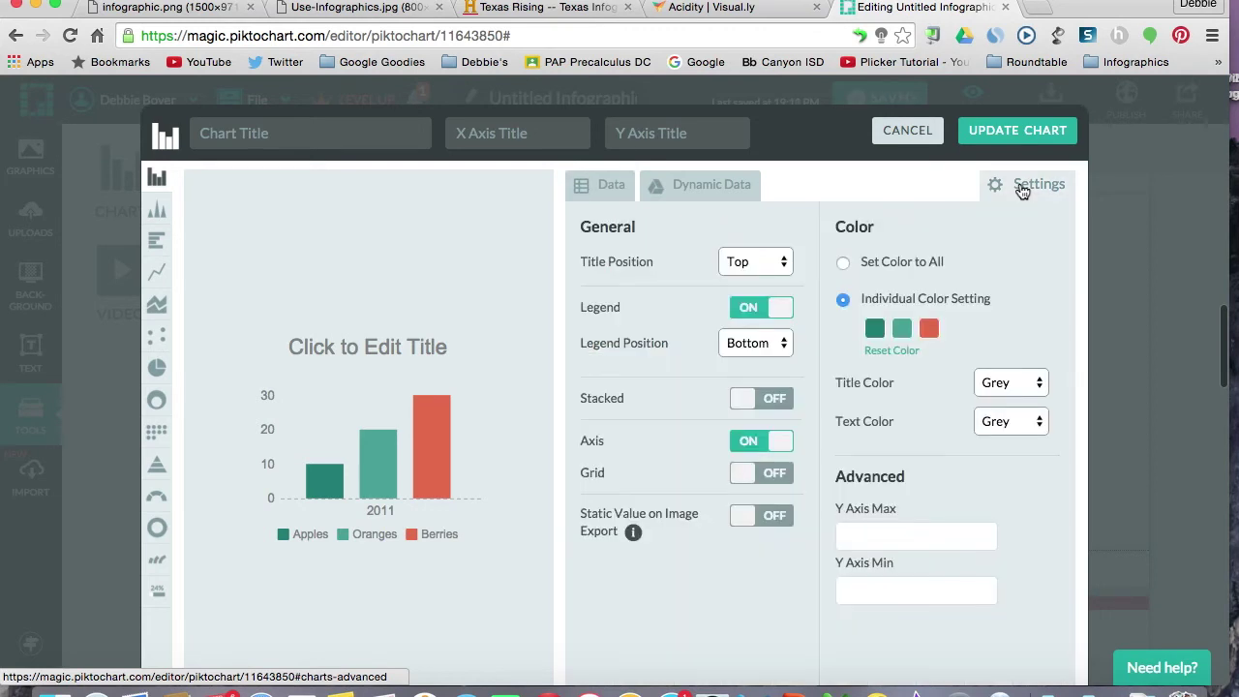
click(929, 328)
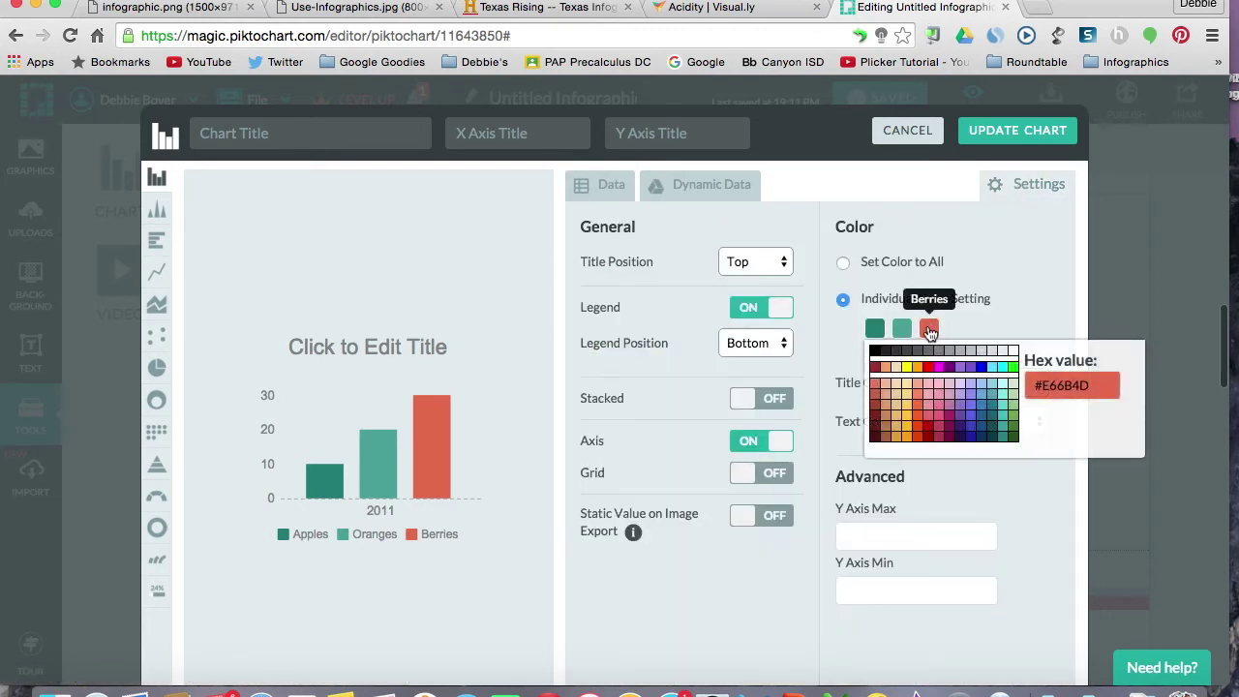
click(878, 400)
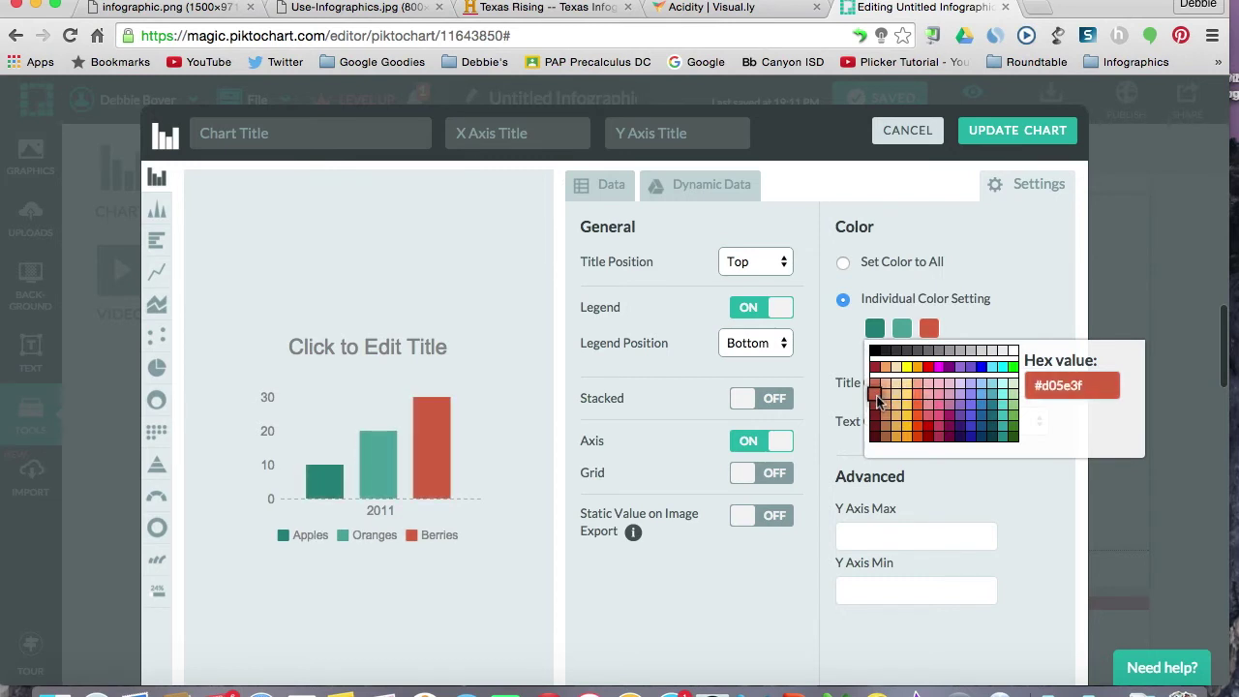
click(1004, 416)
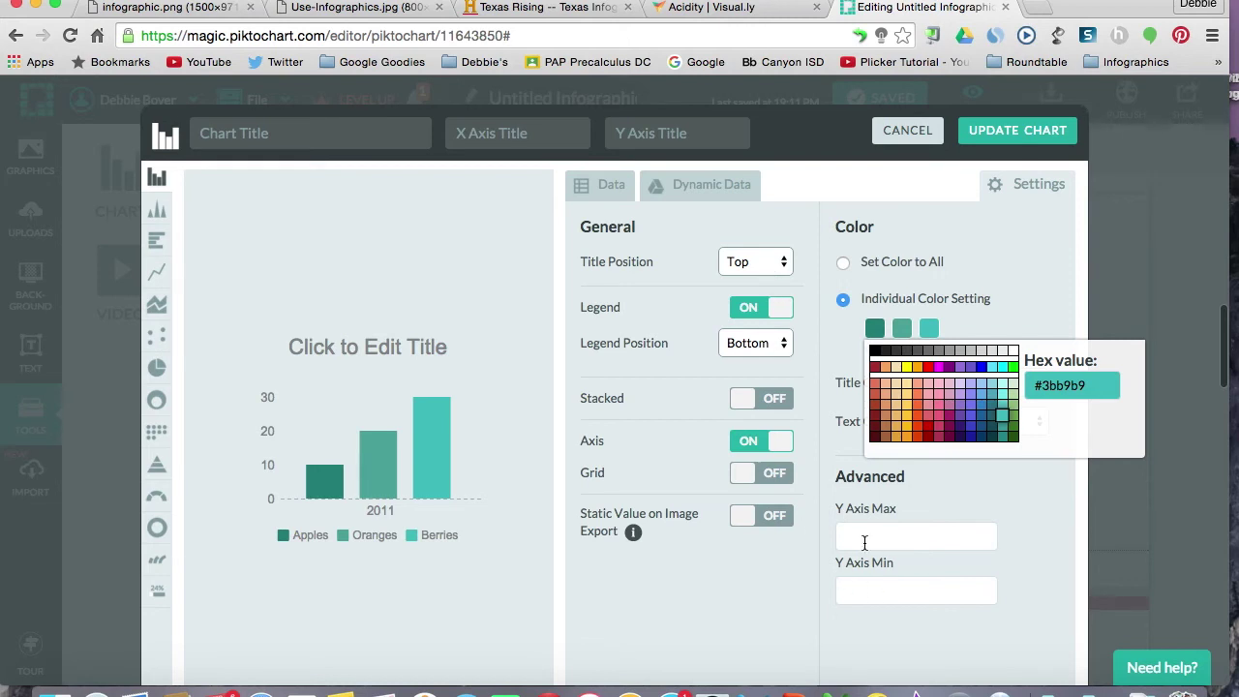
click(1046, 276)
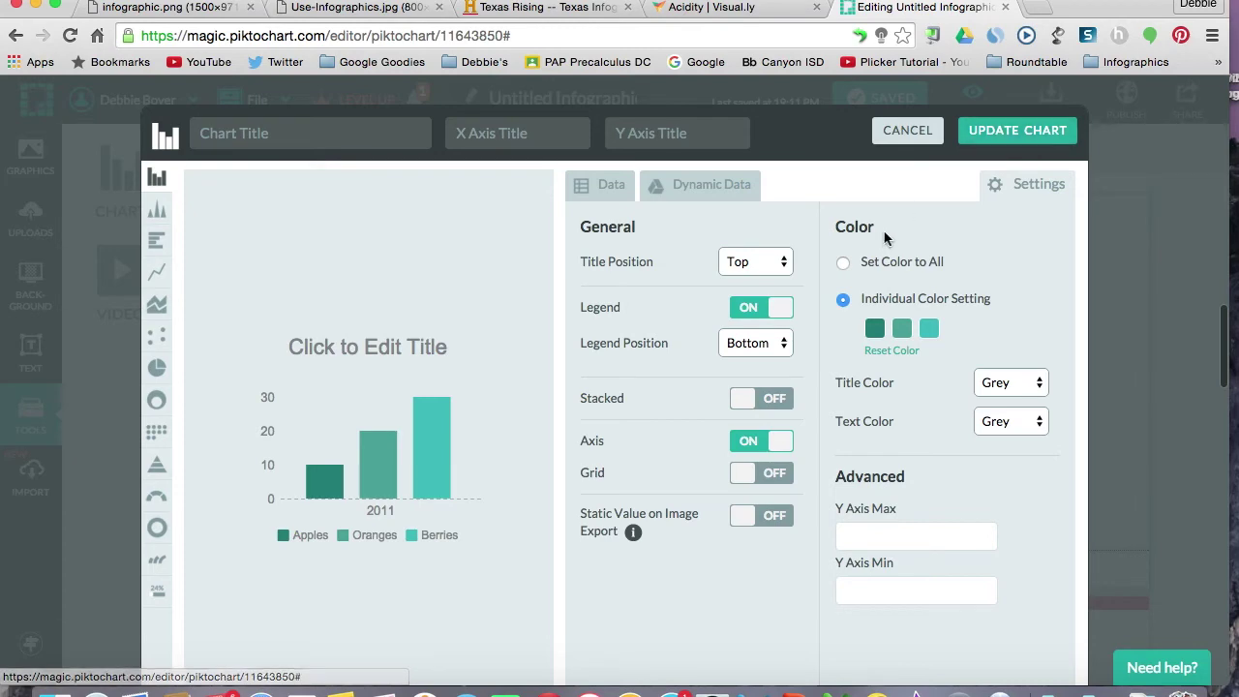
click(1006, 129)
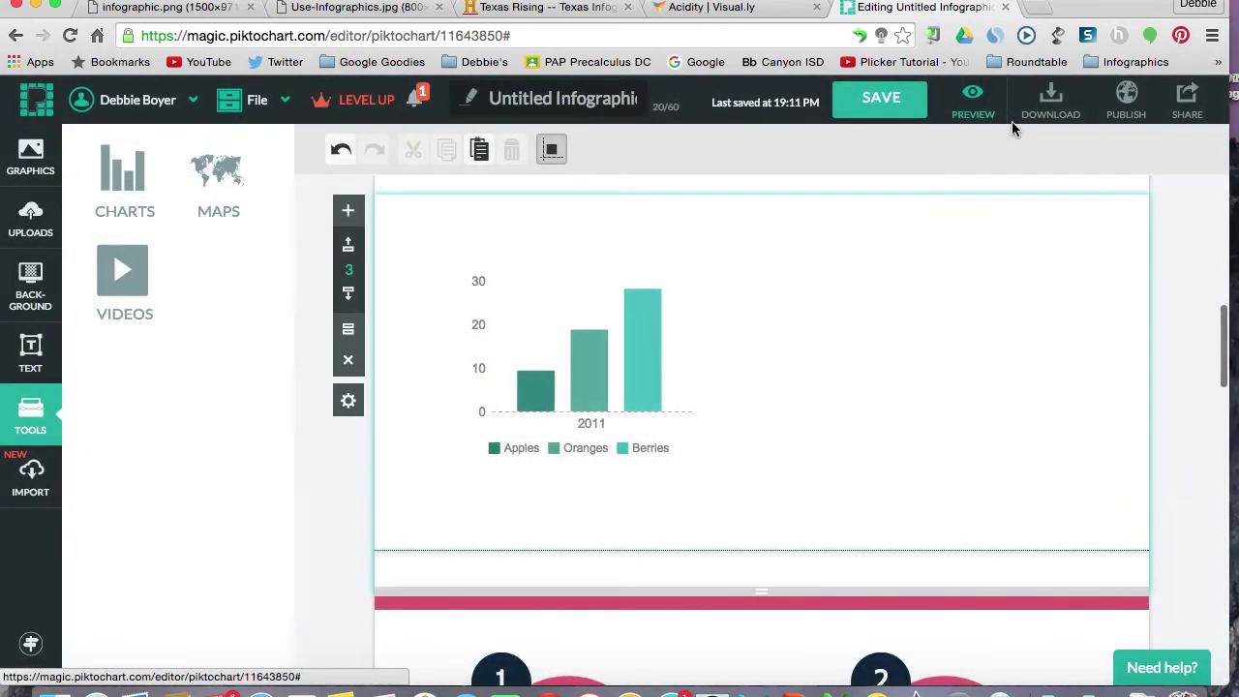
Open the World Map Preview from MAPS and browse its country list.
click(222, 184)
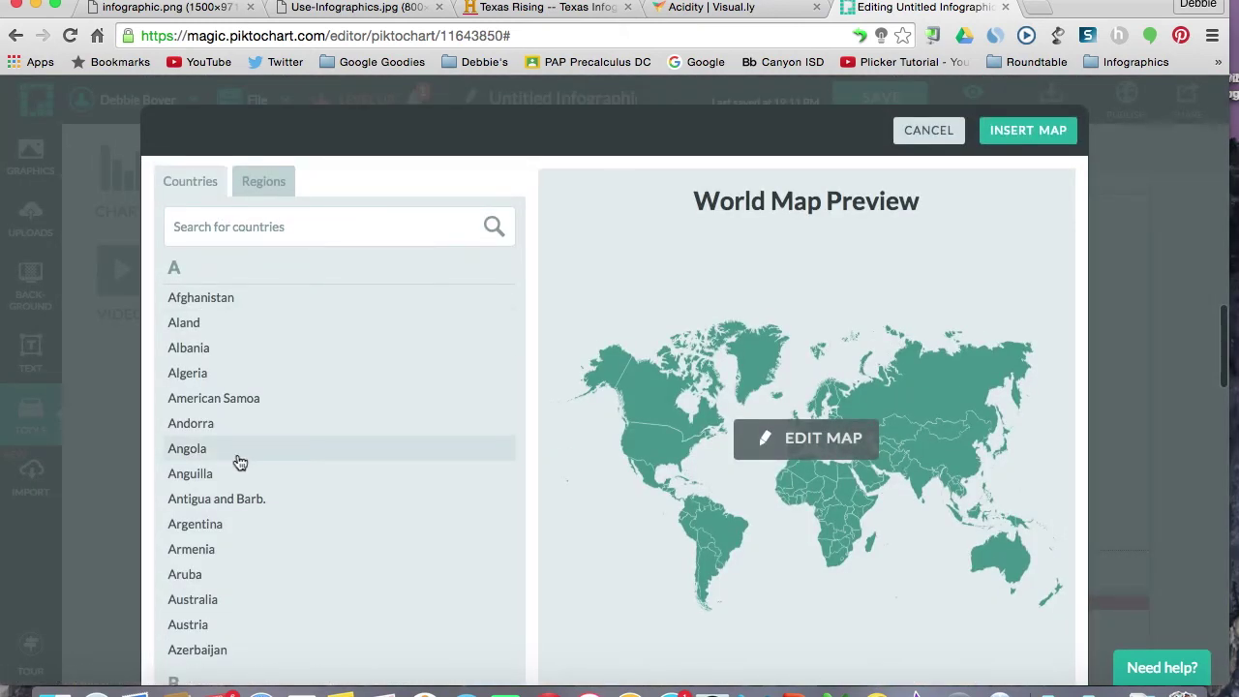
scroll(238, 461, down, 5)
scroll(238, 462, up, 3)
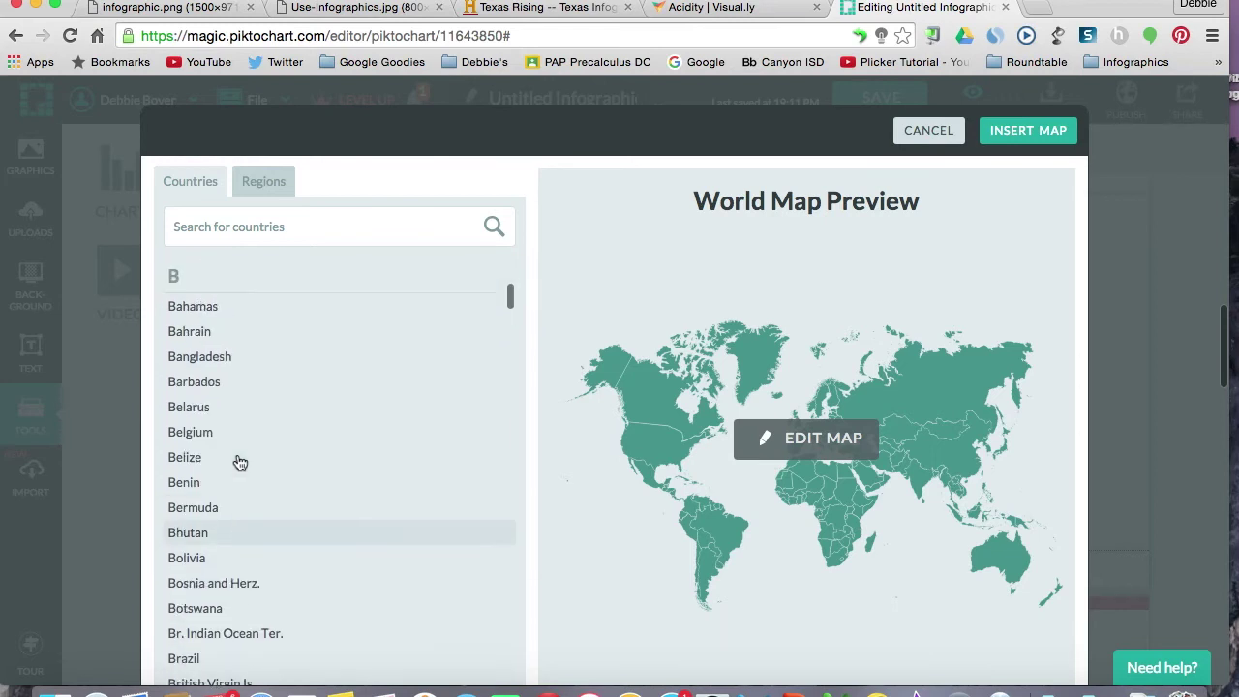
Insert the world map, shrink it, and place it right of the bar chart without overlap.
click(1023, 139)
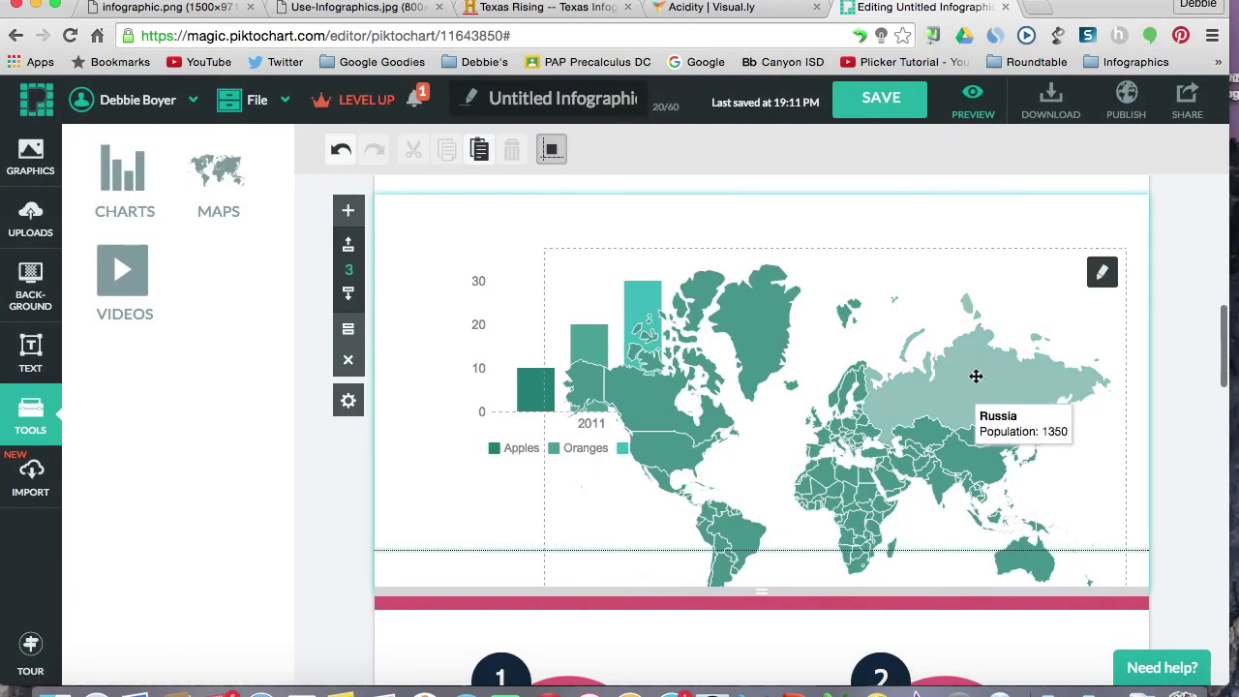
click(974, 375)
drag(546, 586, 554, 630)
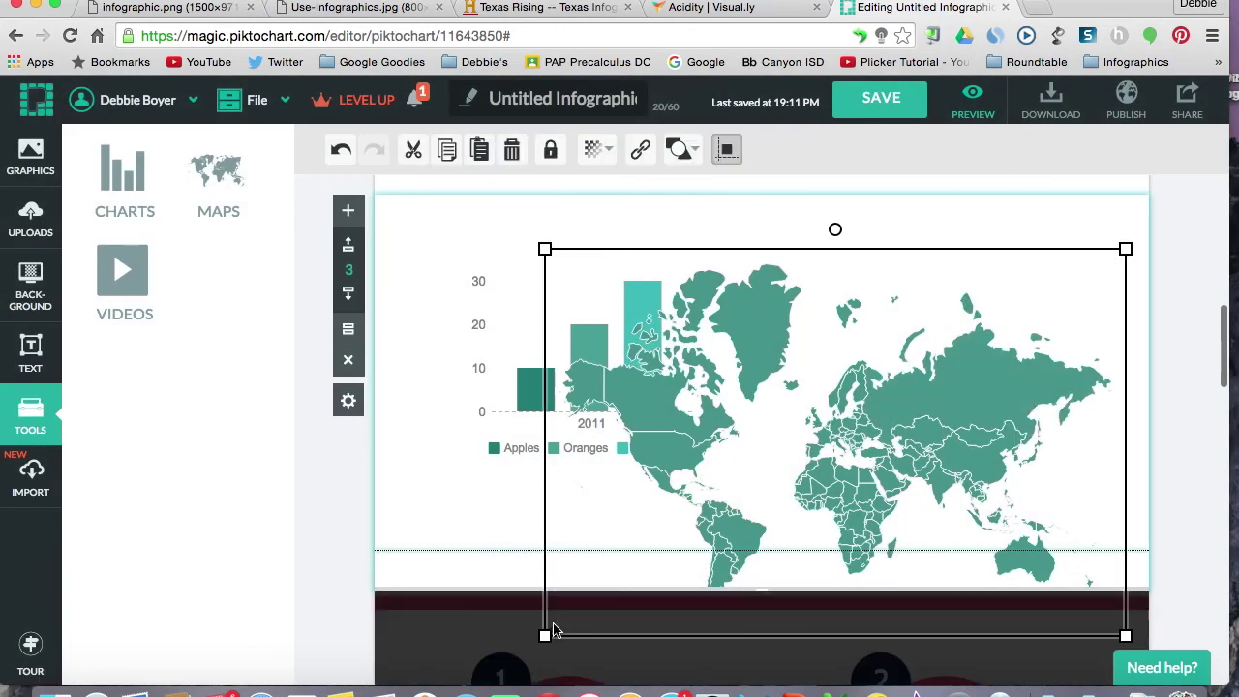
drag(546, 636, 752, 465)
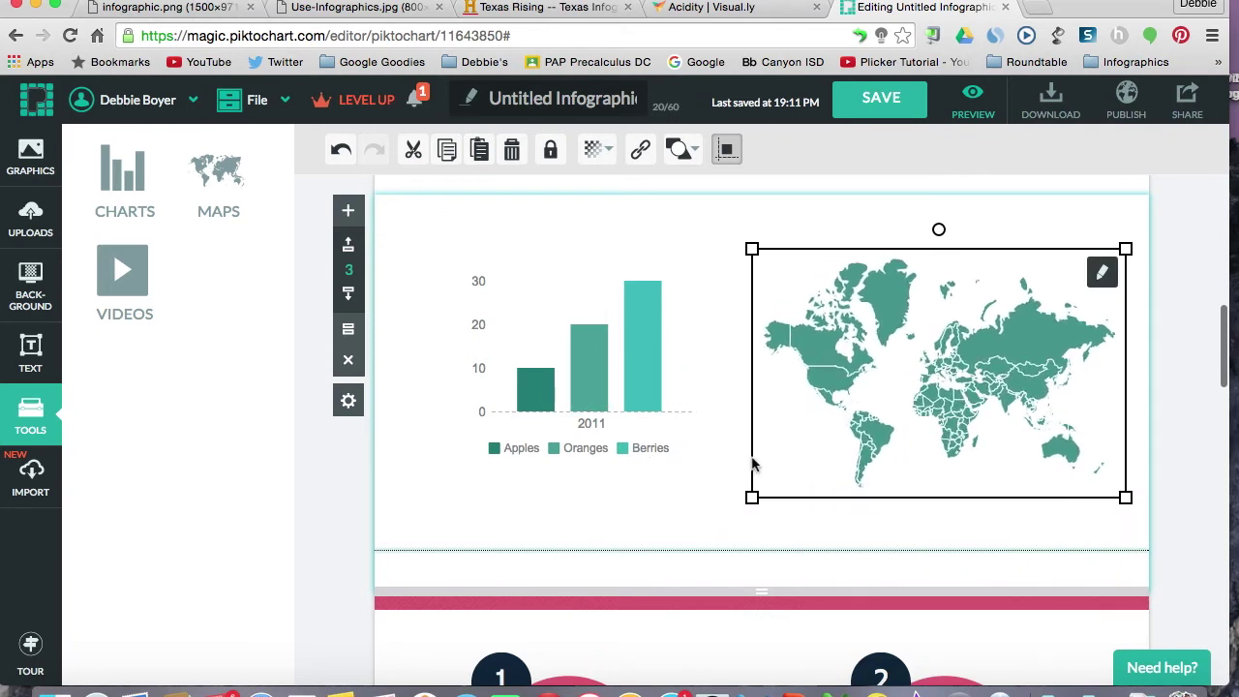
drag(861, 379, 846, 368)
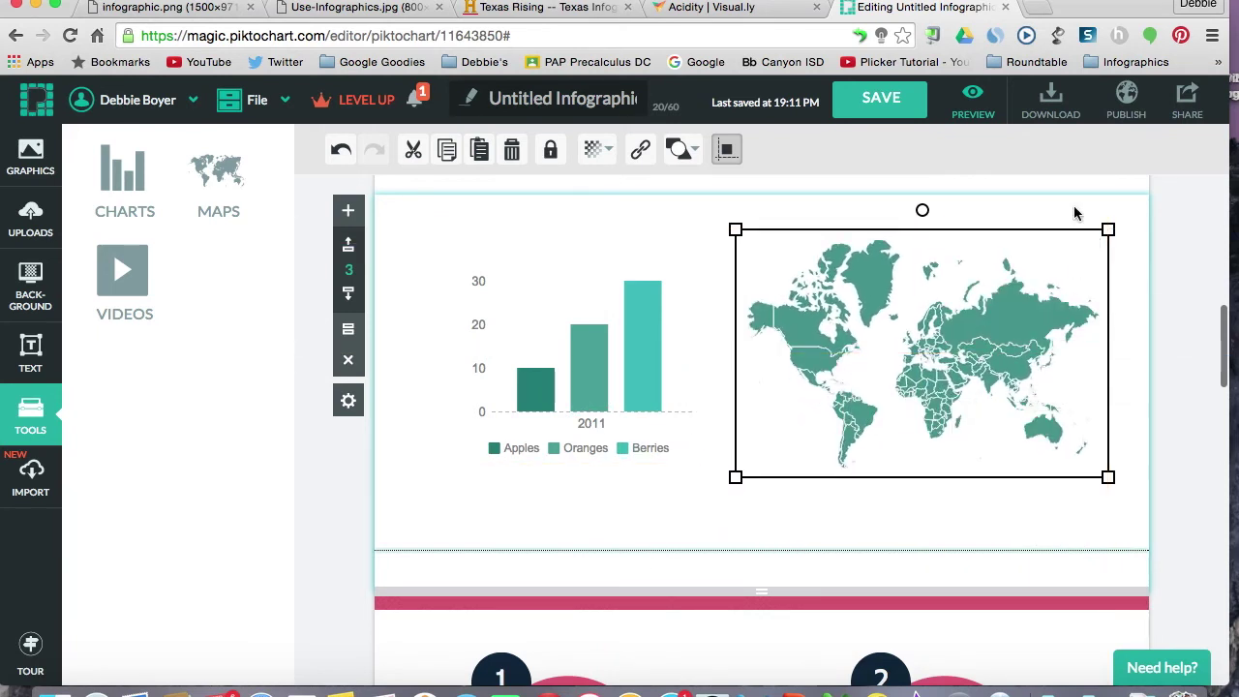
Colour the United States pink (#EA9999) in the world map editor.
click(1083, 256)
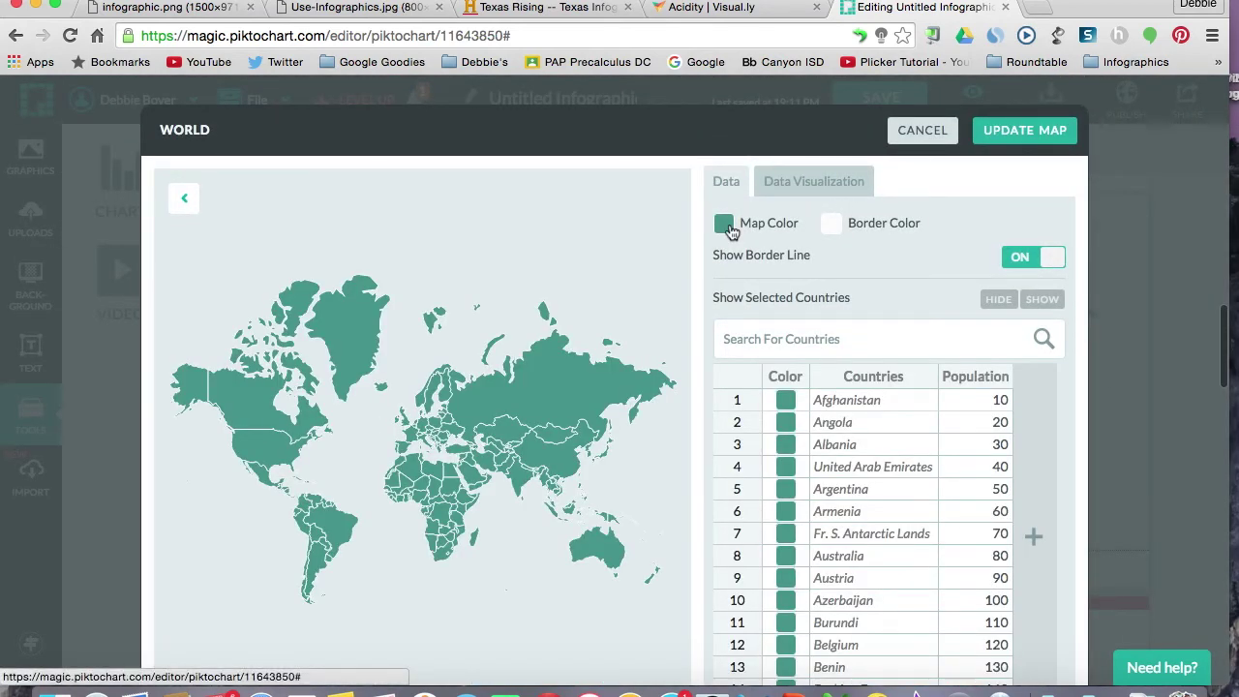
click(784, 336)
text(u)
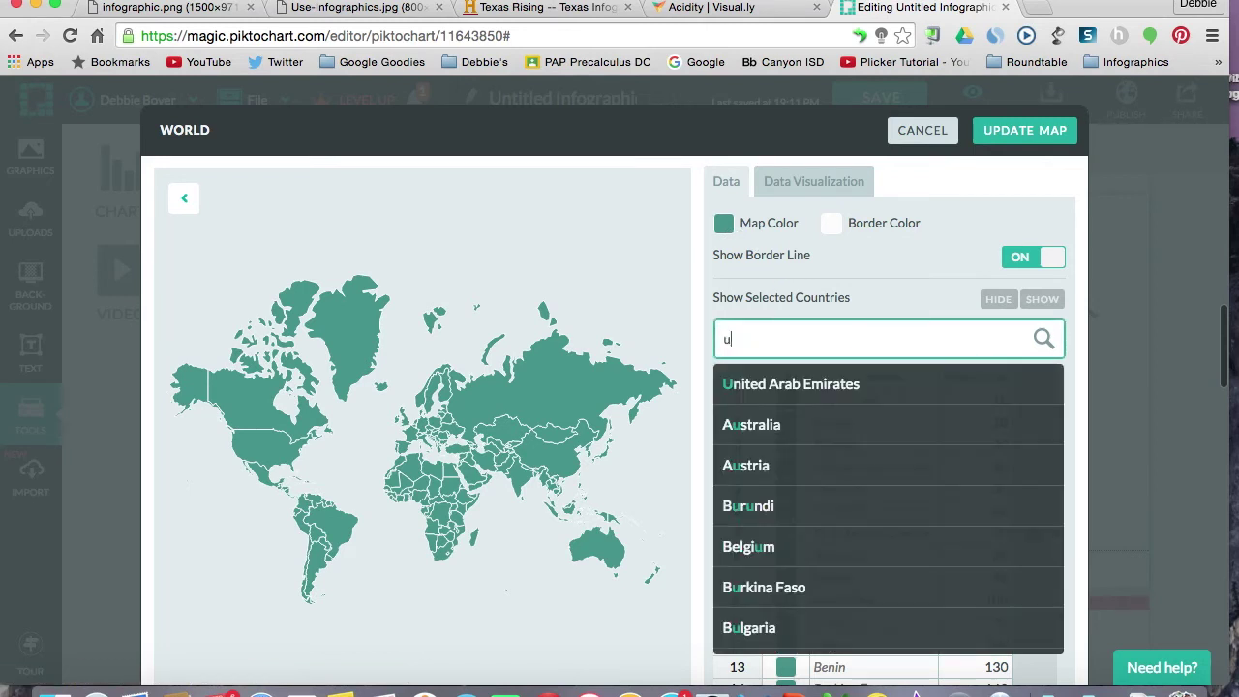
text(nited)
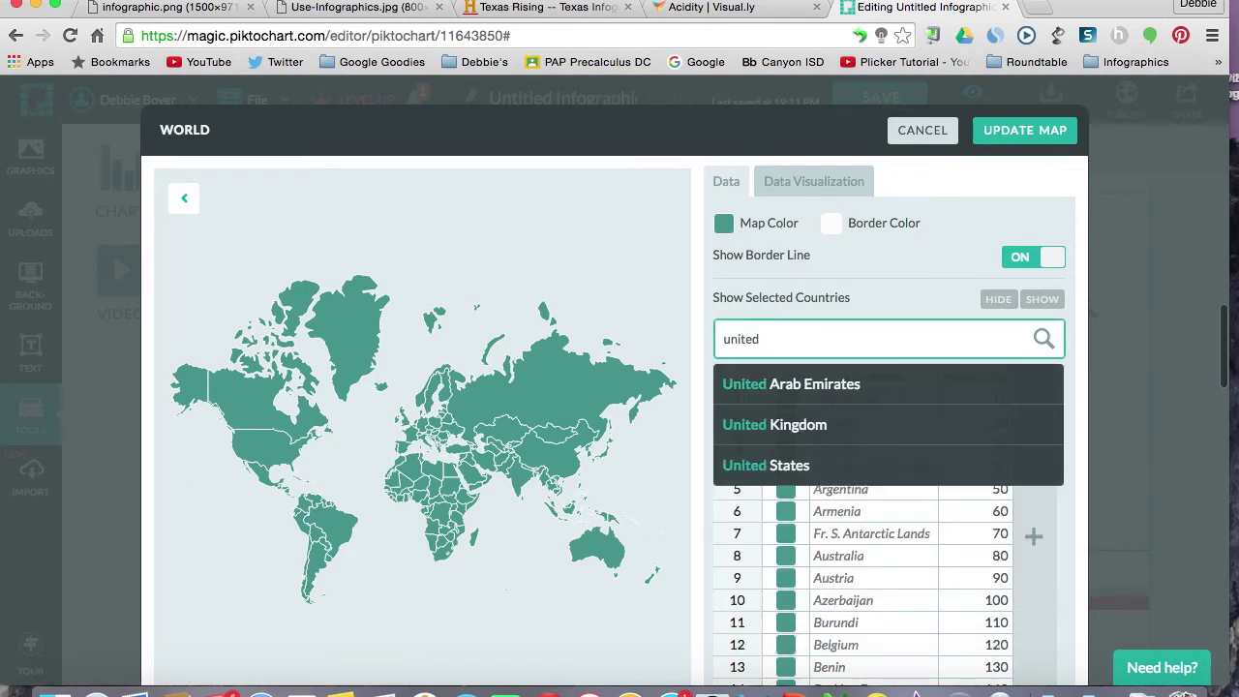
text( s)
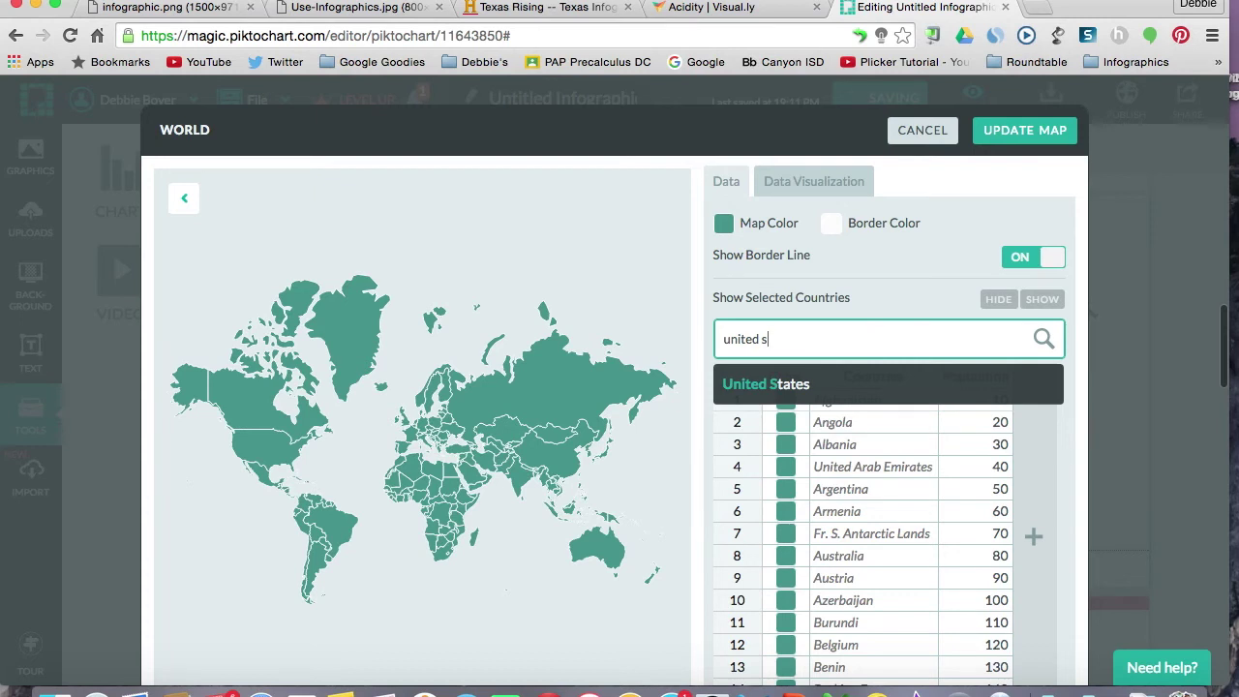
click(782, 383)
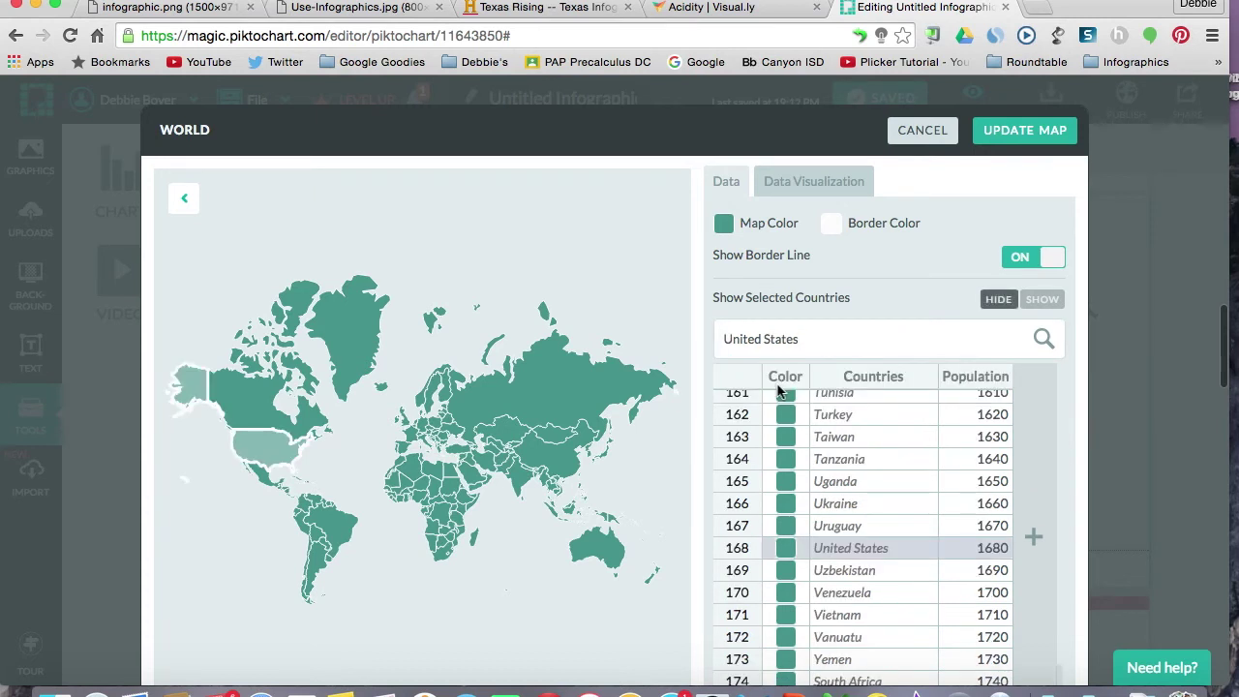
click(786, 550)
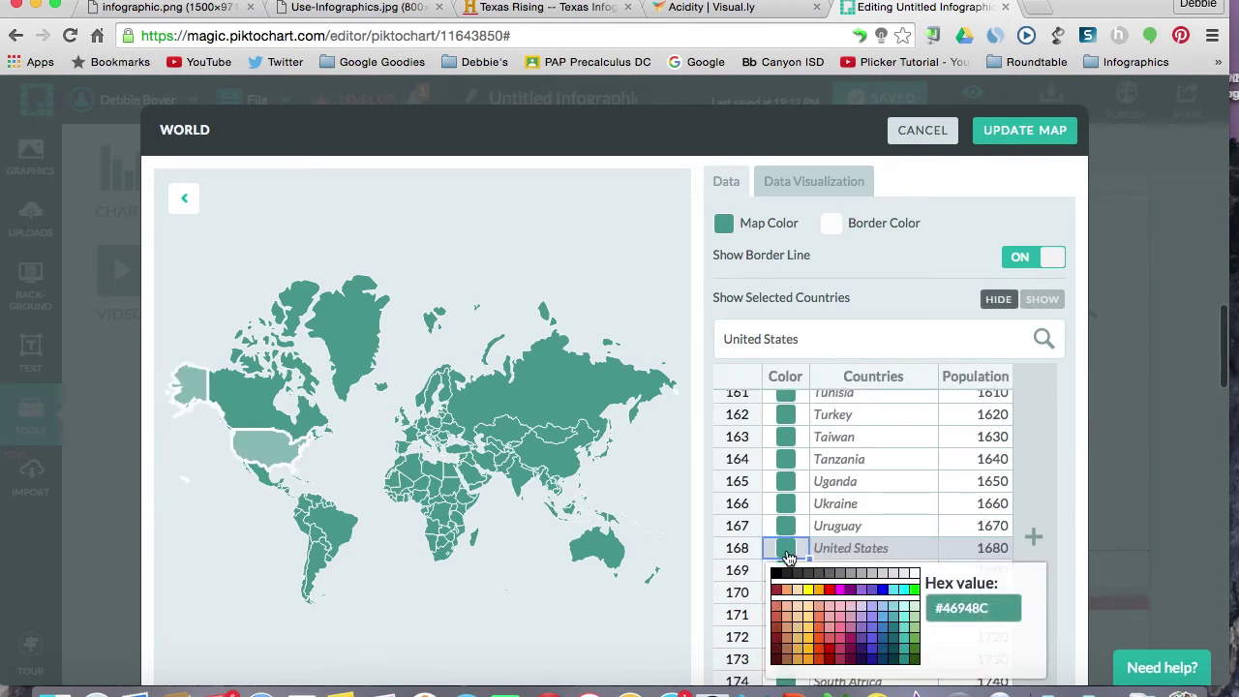
click(830, 627)
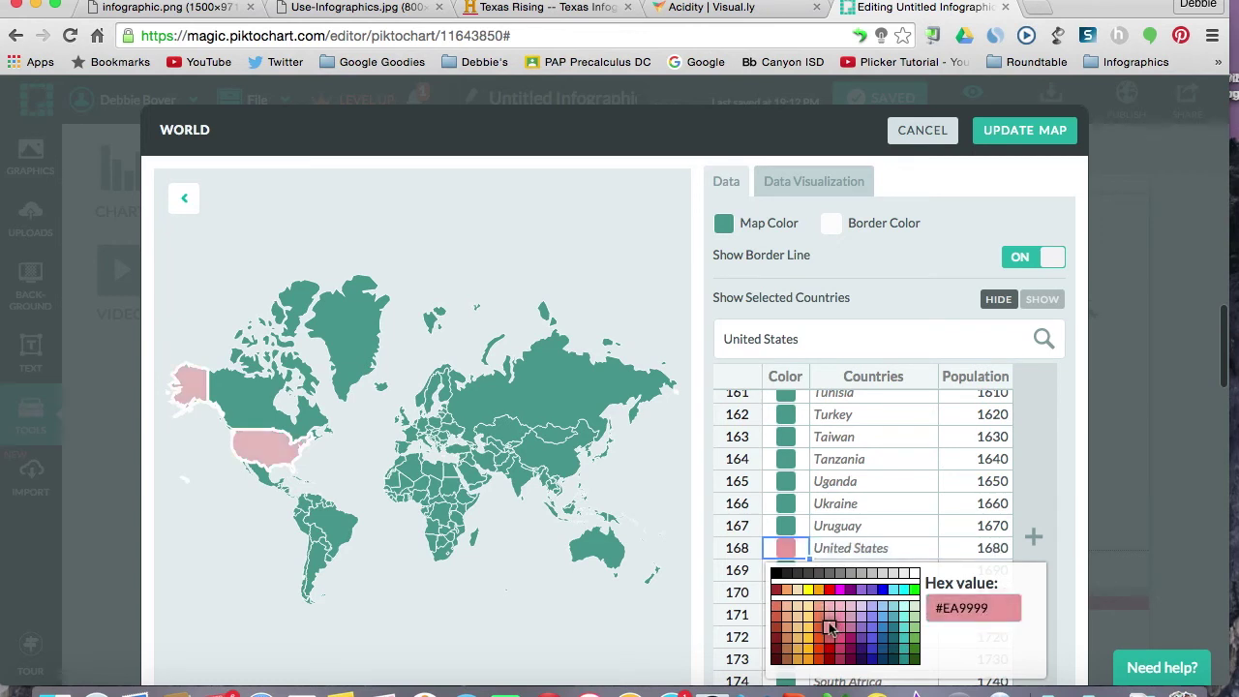
Search for France and colour it light cyan #70ECEC.
click(813, 343)
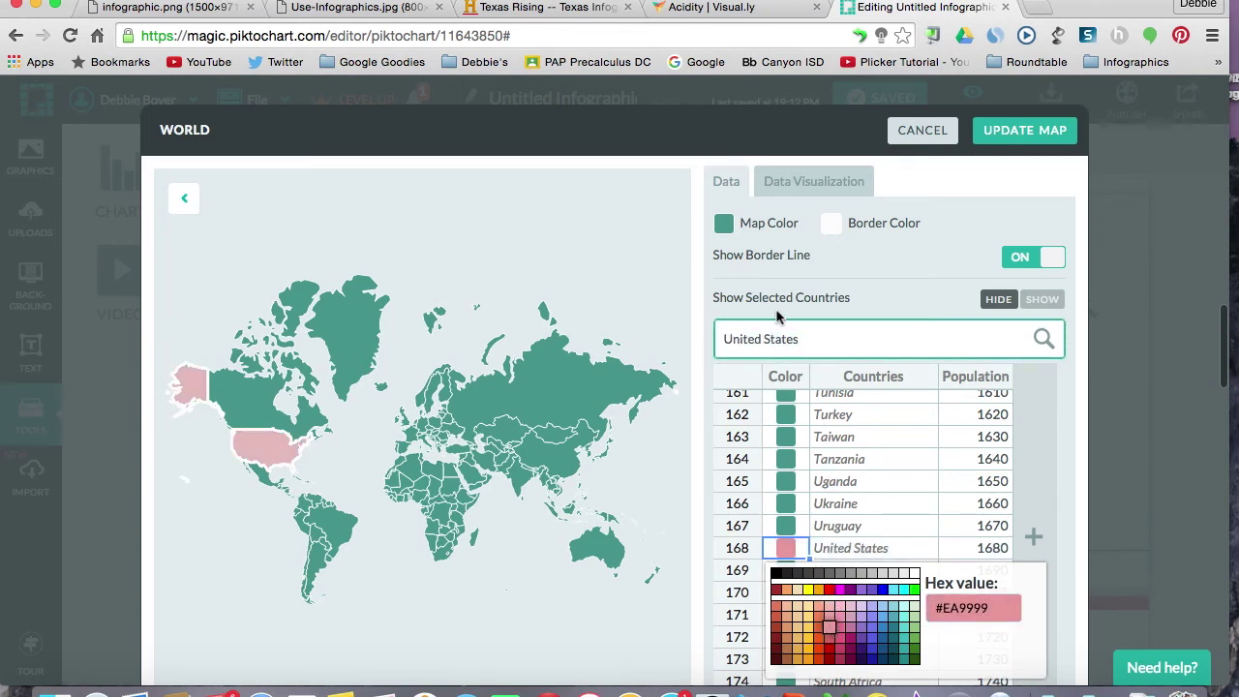
drag(805, 338, 699, 338)
key(BackSpace)
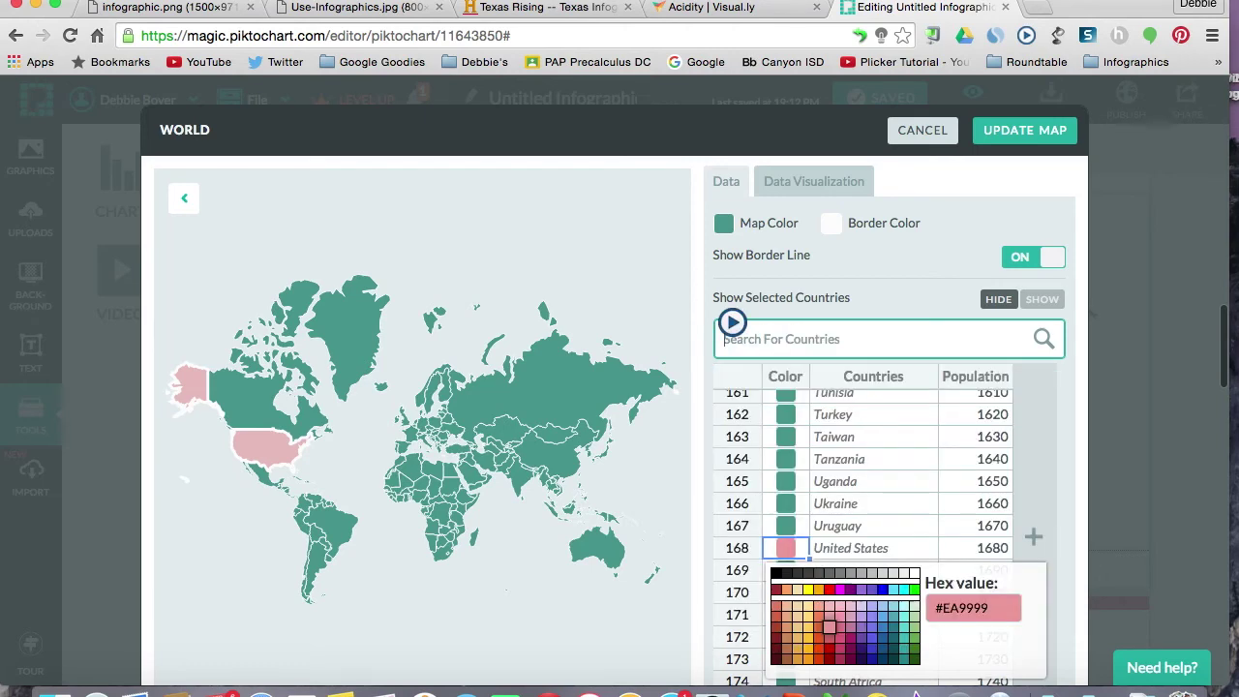
text(france)
key(Return)
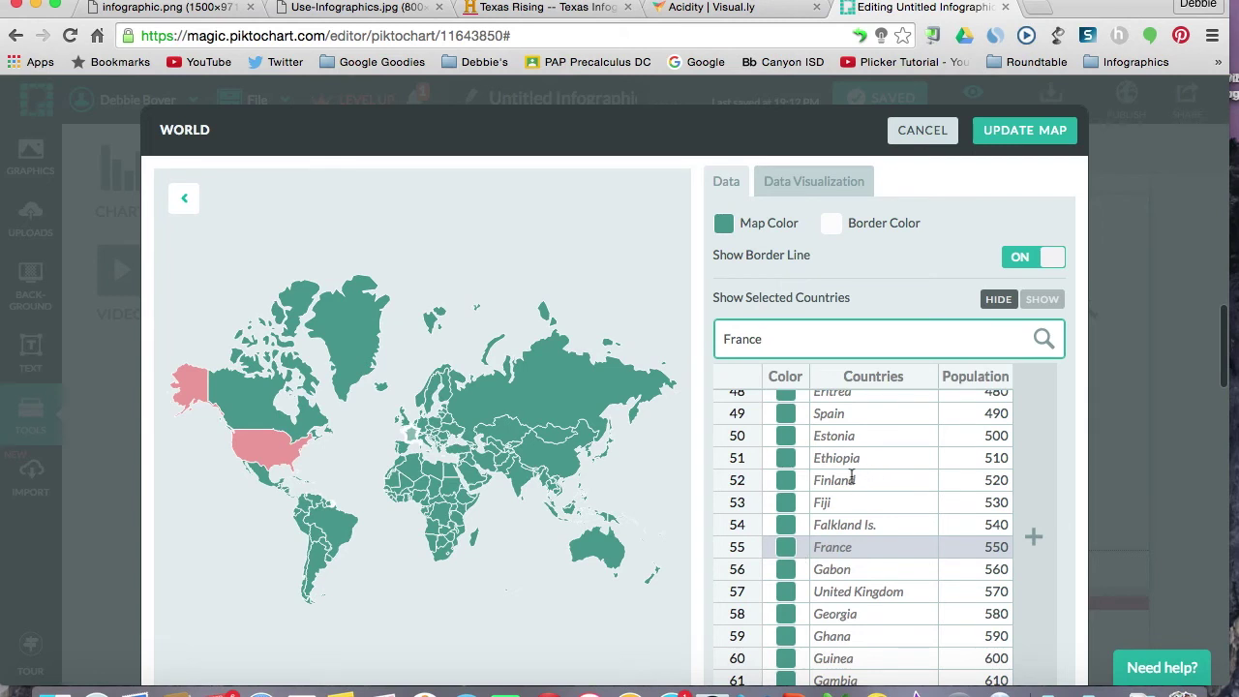
click(790, 552)
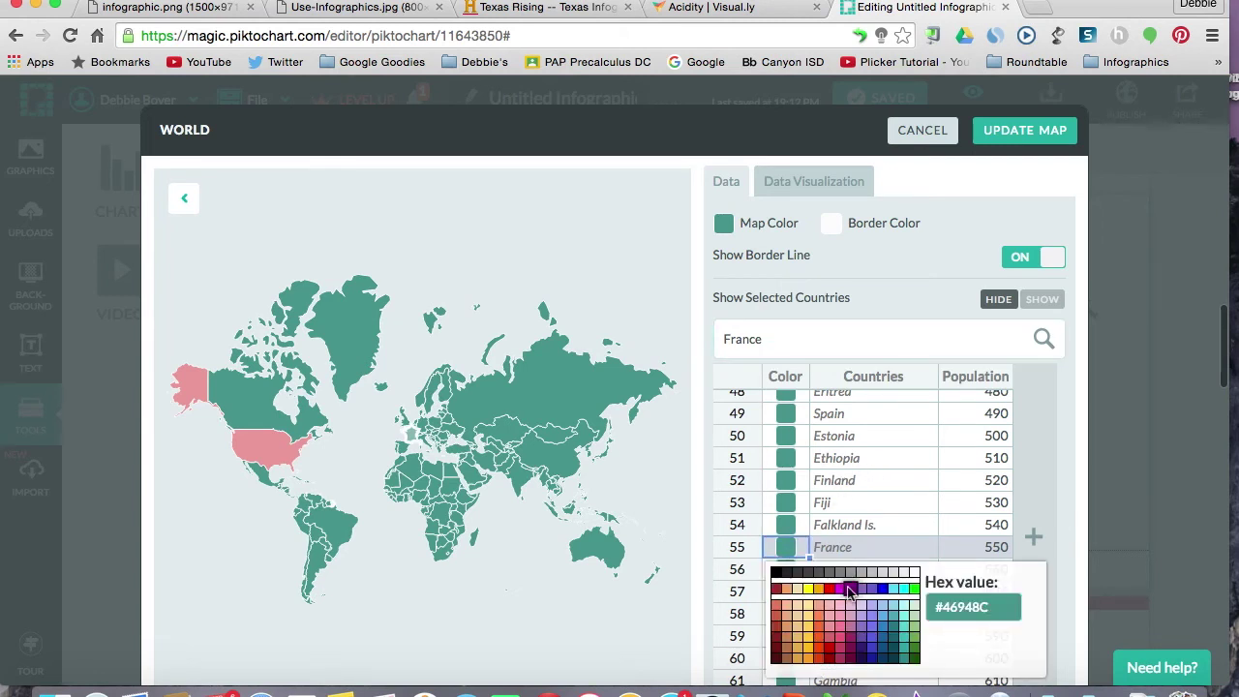
click(905, 615)
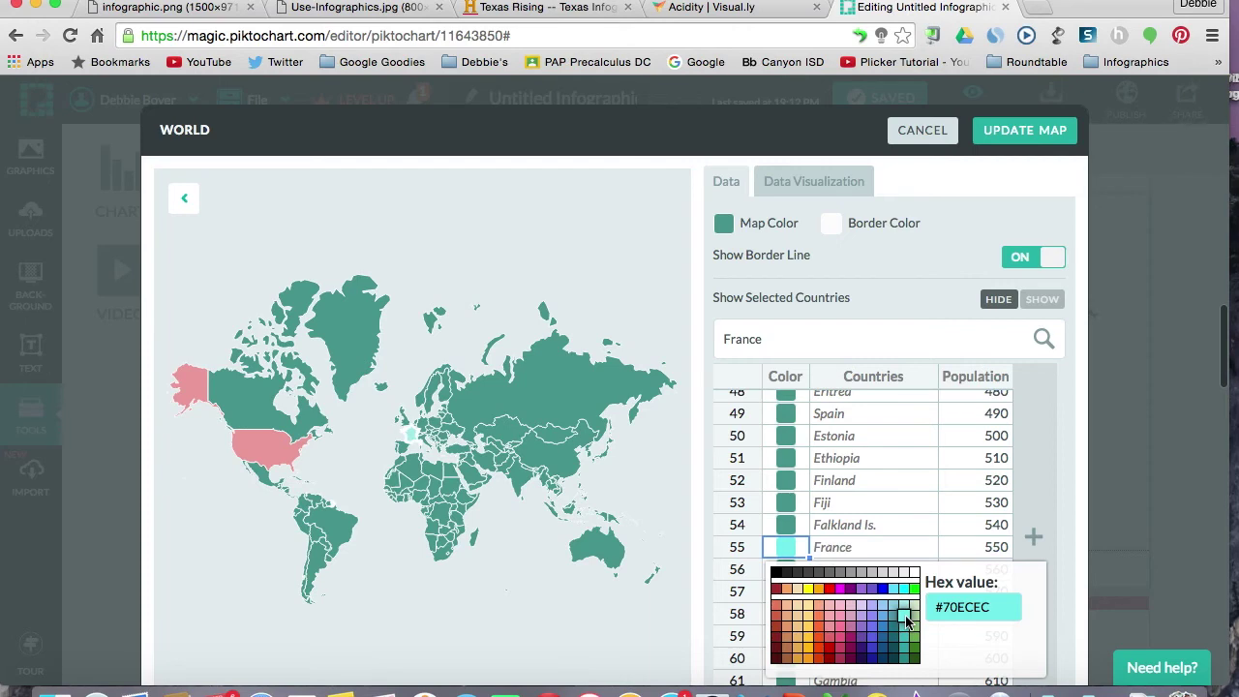
Apply the map colours and rename the infographic to the user's first name plus 'Infographic'.
click(1020, 136)
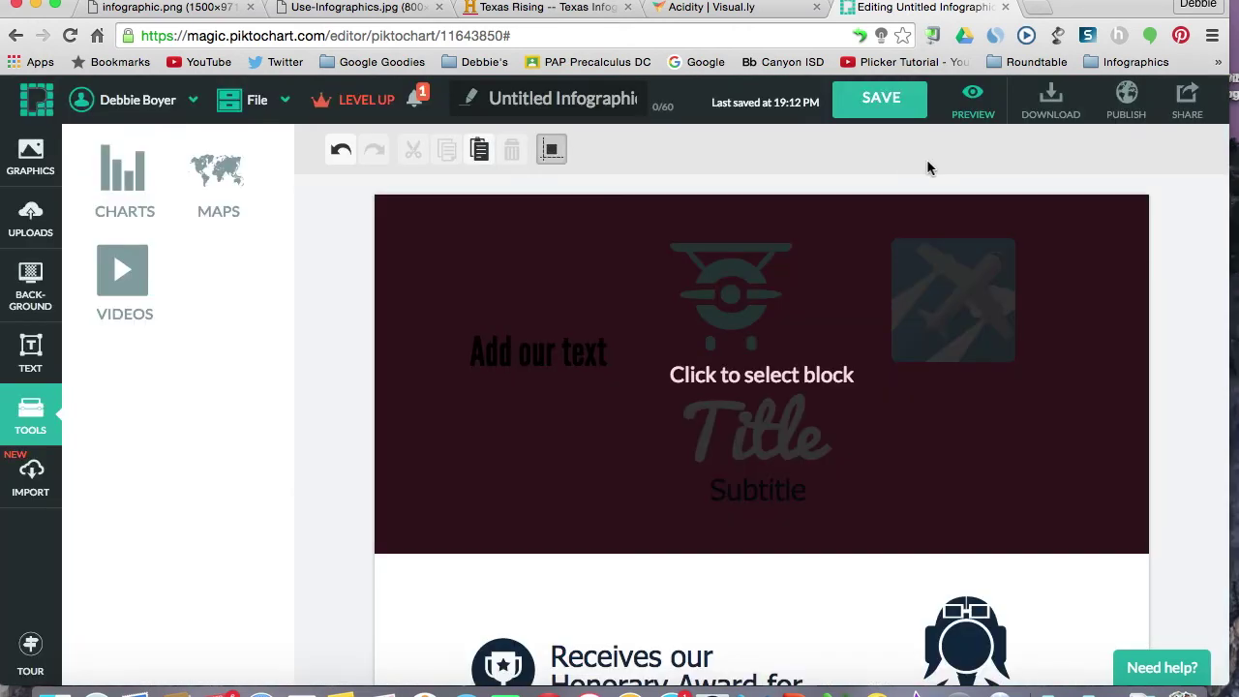
click(588, 97)
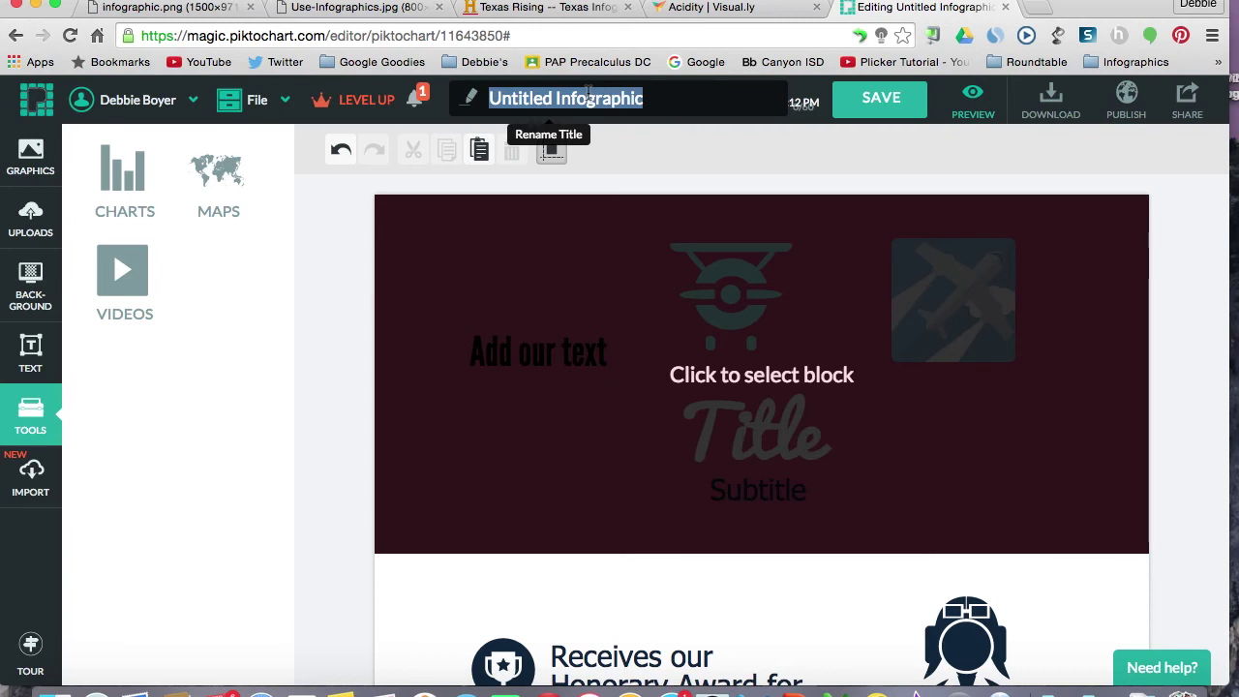
text(Deb)
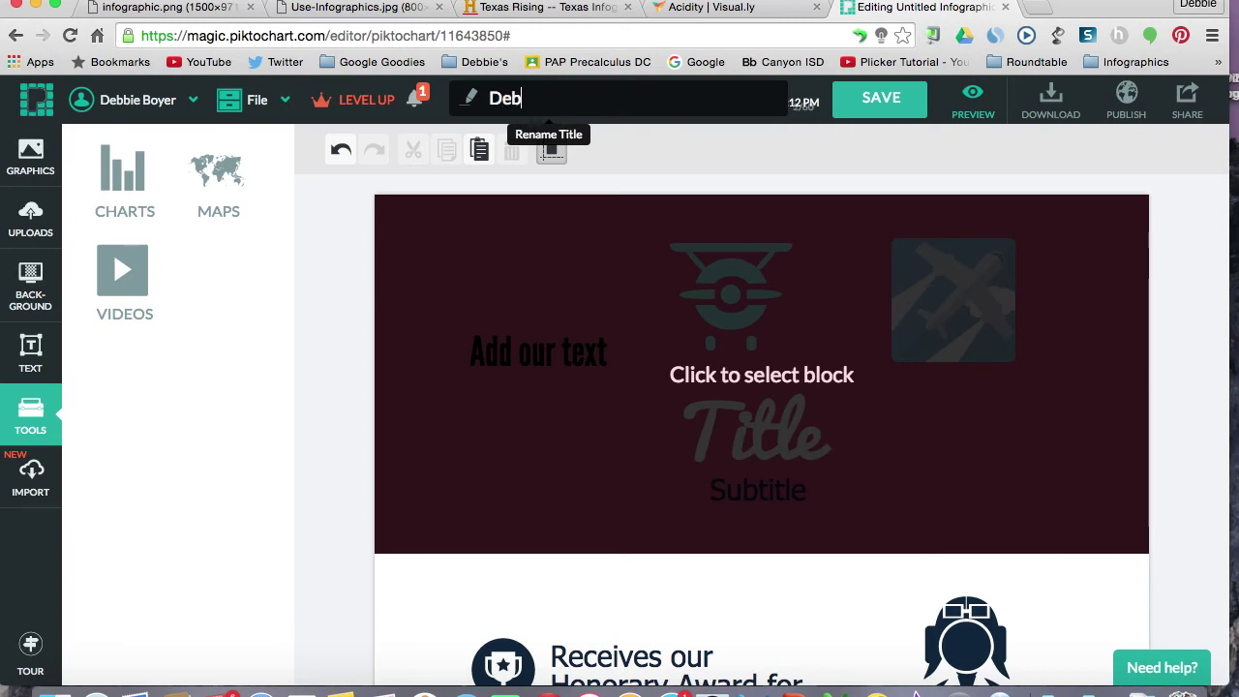
text(bie Infographic)
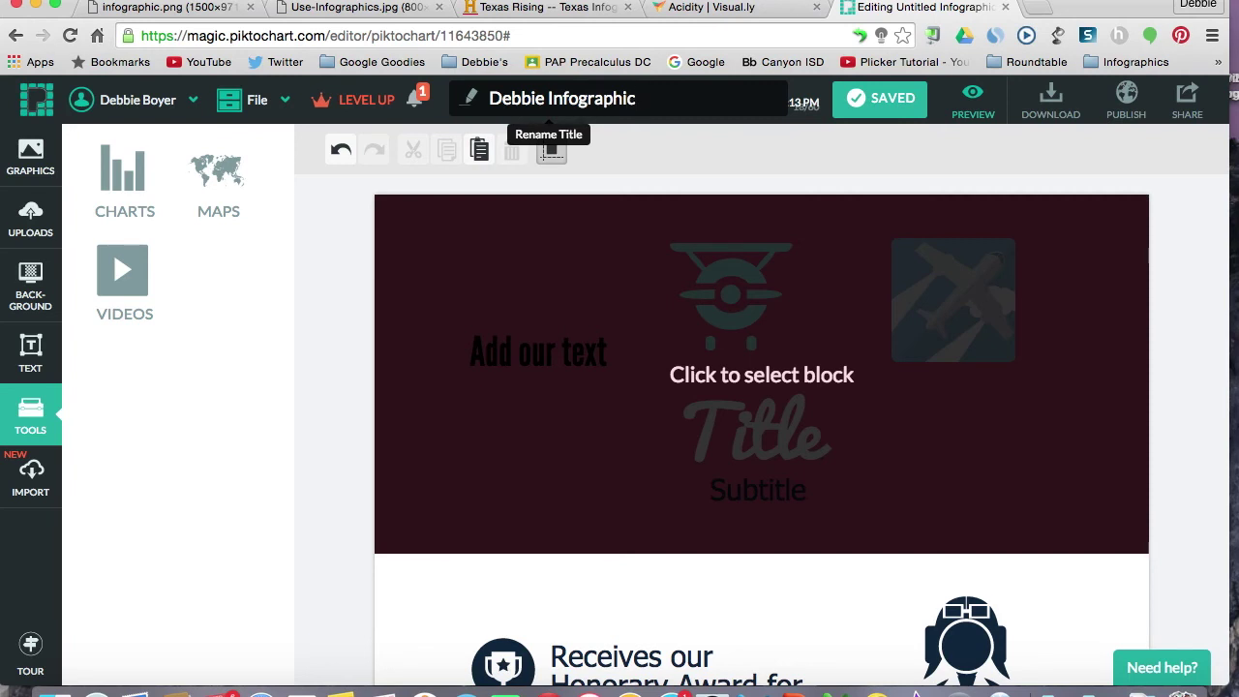
click(794, 153)
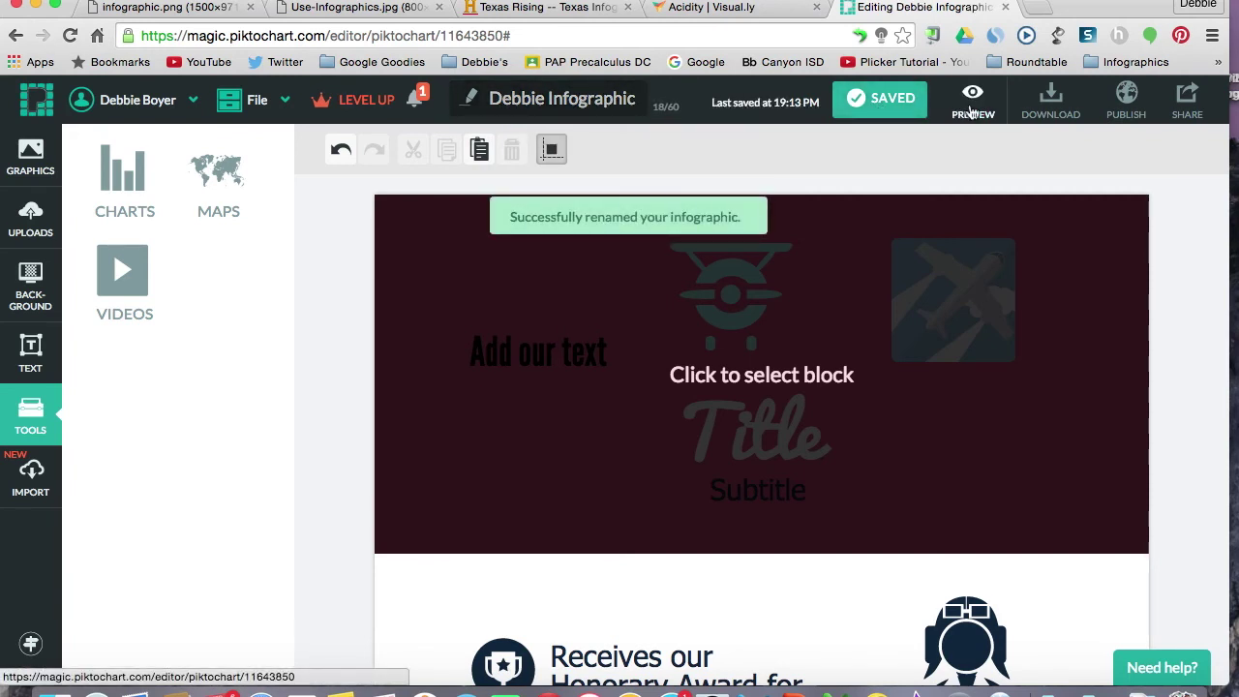
click(1050, 112)
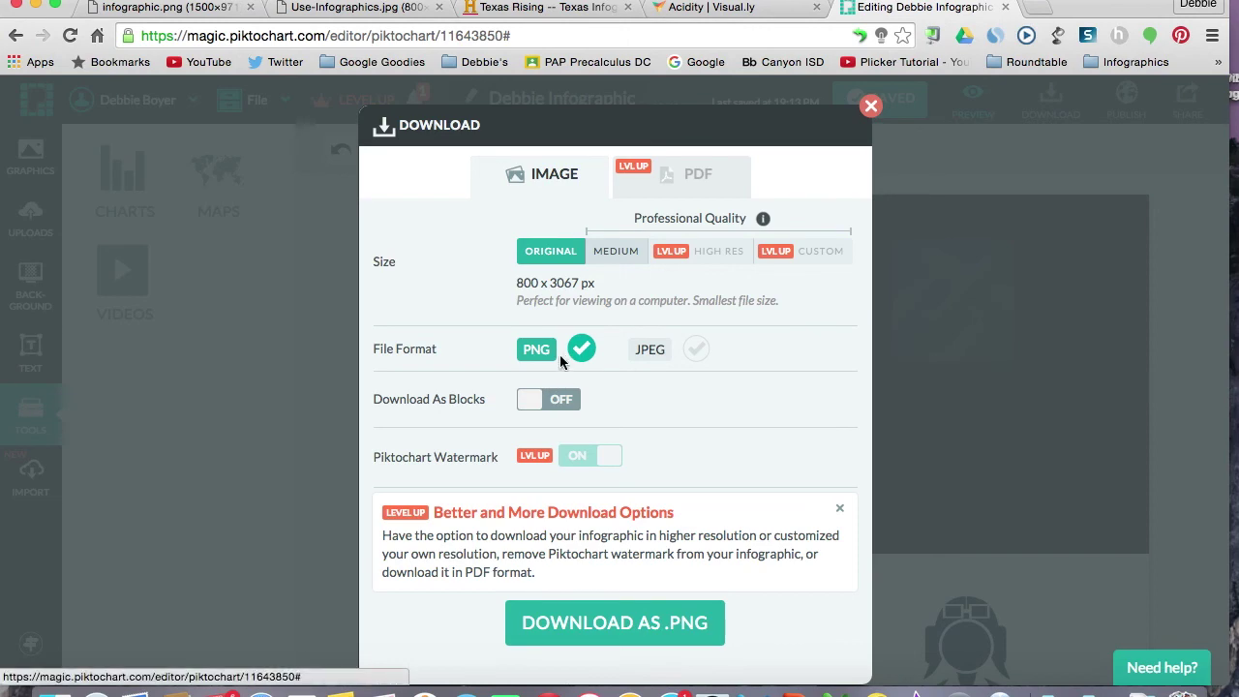
click(871, 106)
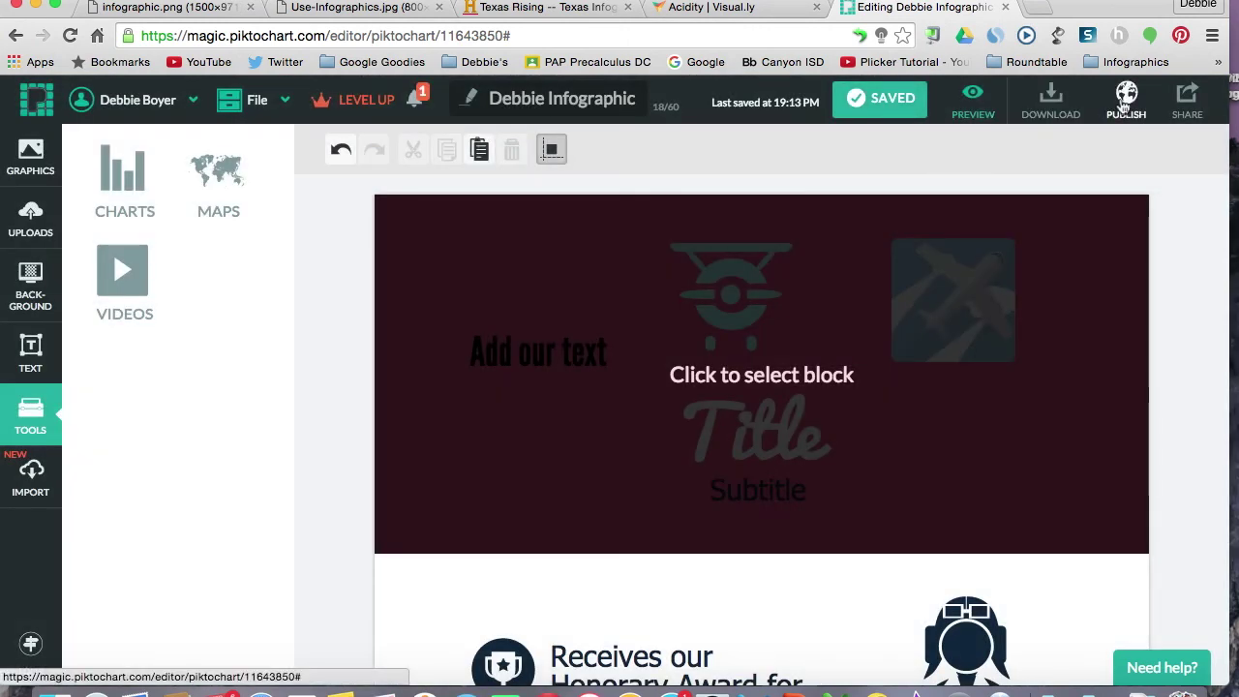
Publish the infographic publicly to the web.
click(1123, 104)
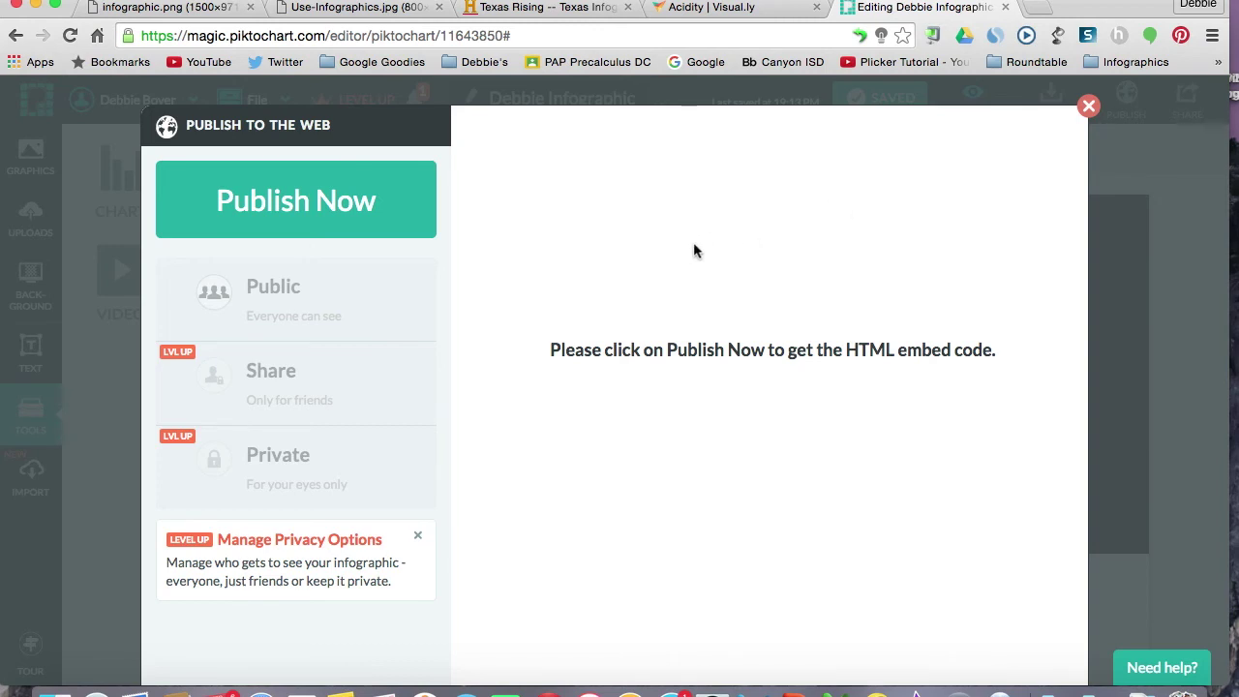
click(322, 211)
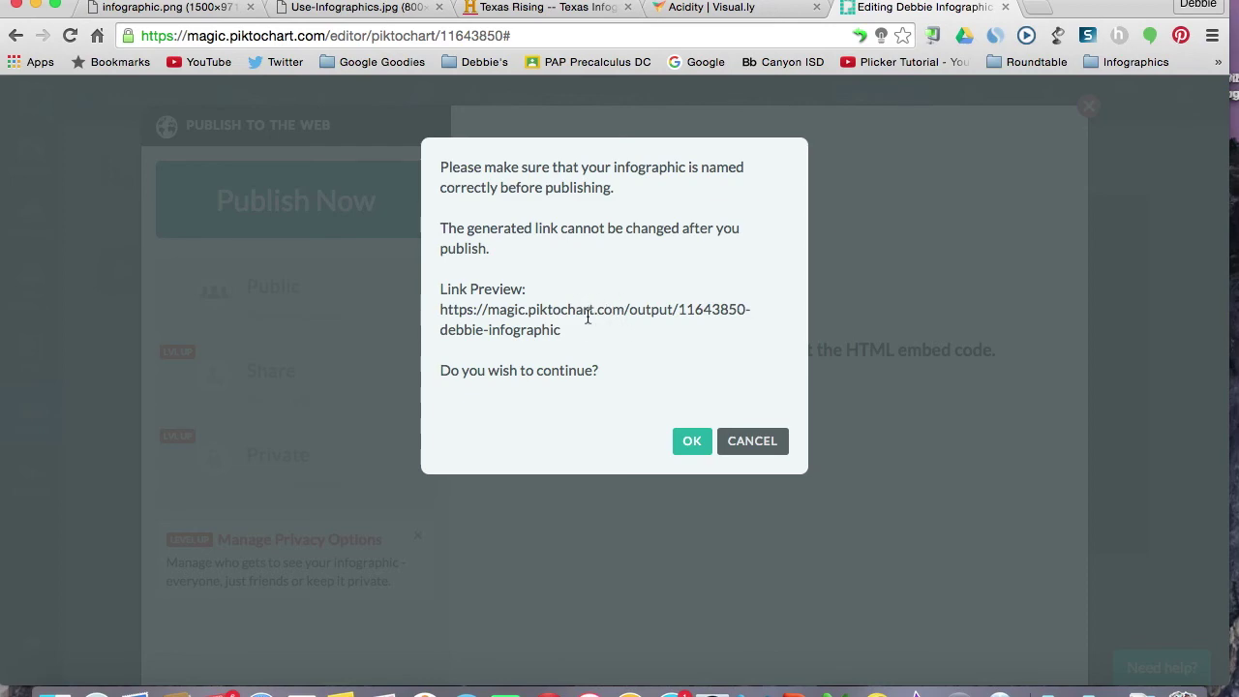
click(692, 442)
Copy the public link, close the publish dialog, and bring up the sharing options.
click(698, 197)
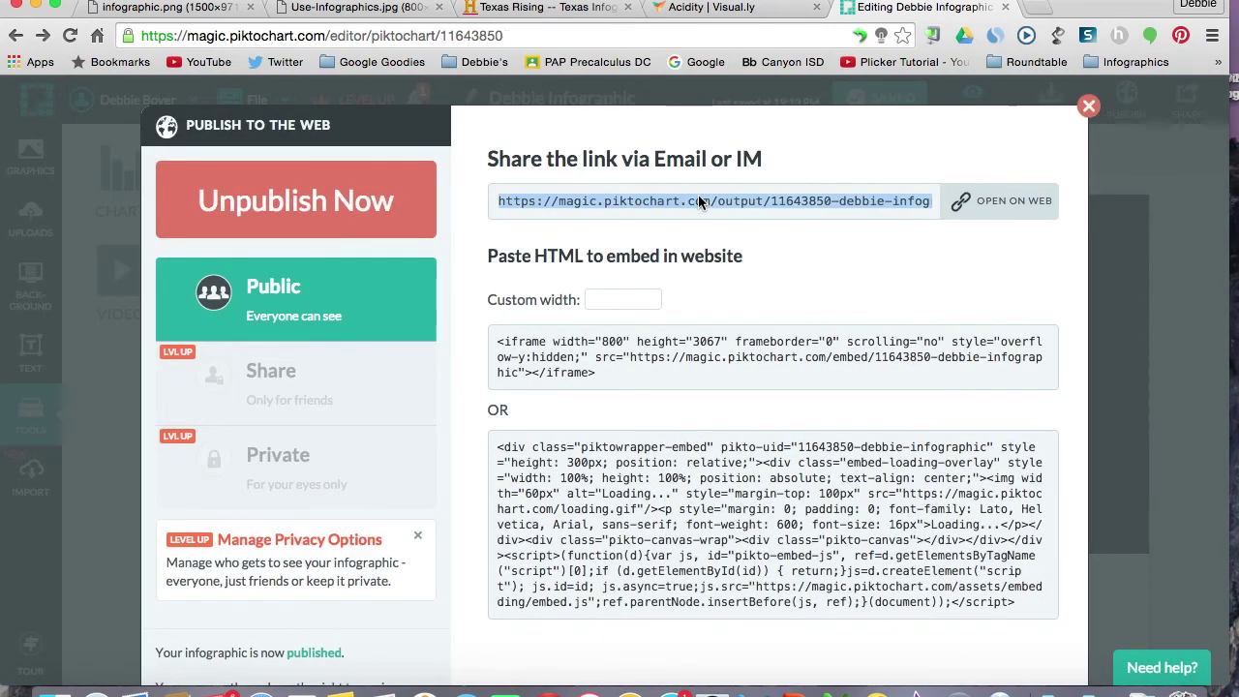
right_click(698, 196)
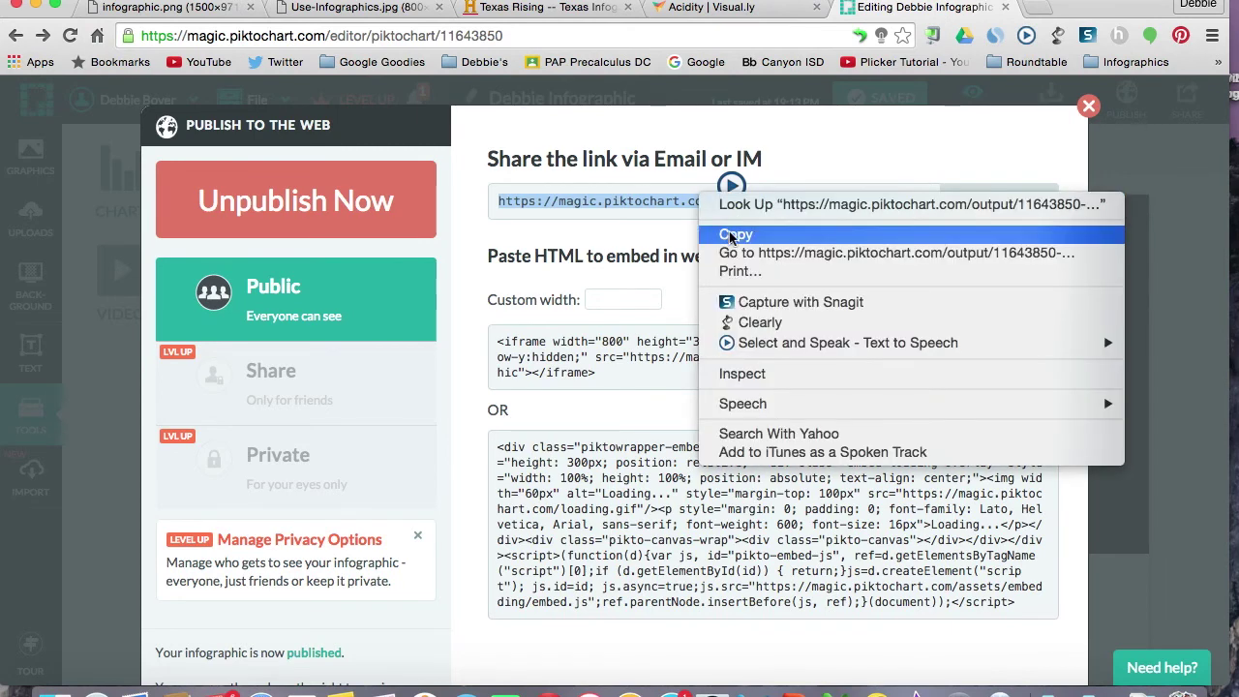
click(730, 234)
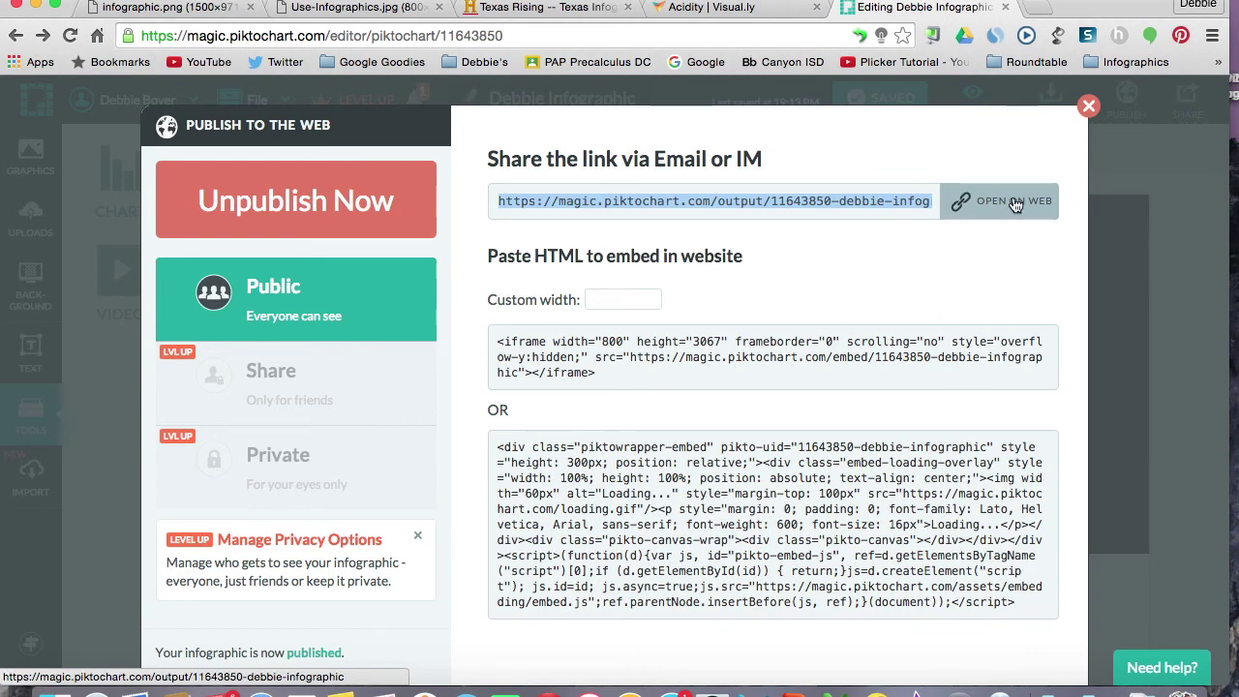
click(1090, 105)
click(1189, 105)
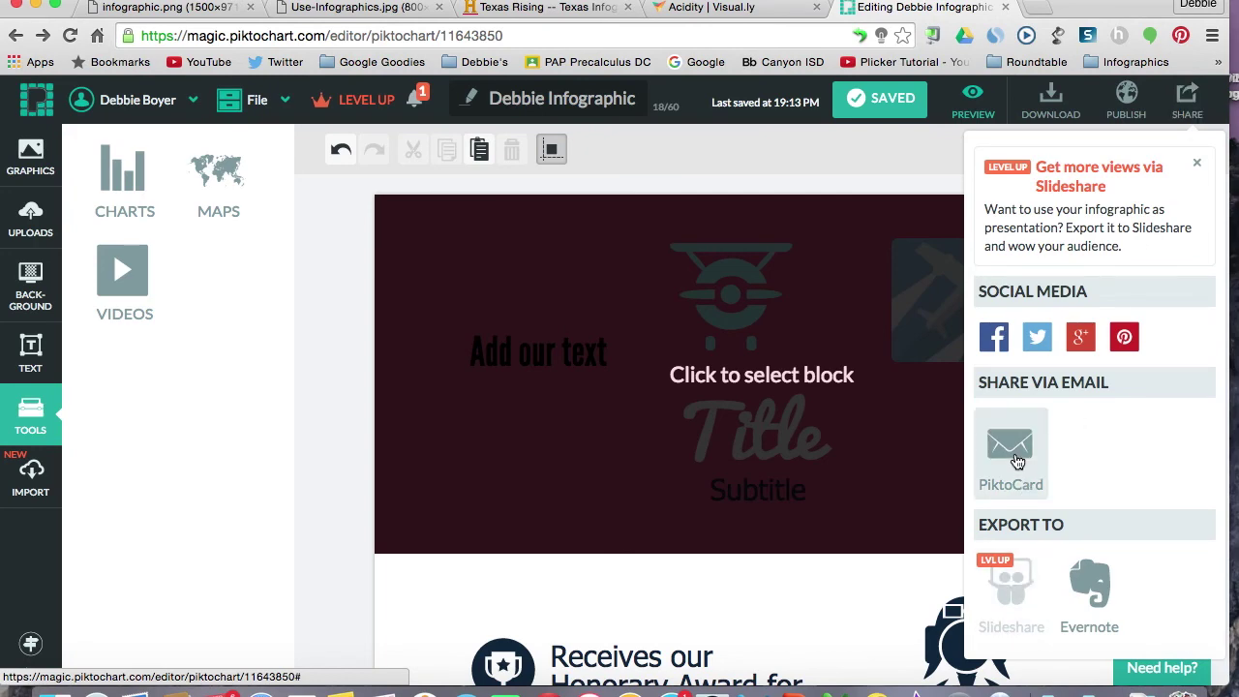
Open the PiktoCard email form and close it without sending.
click(1011, 450)
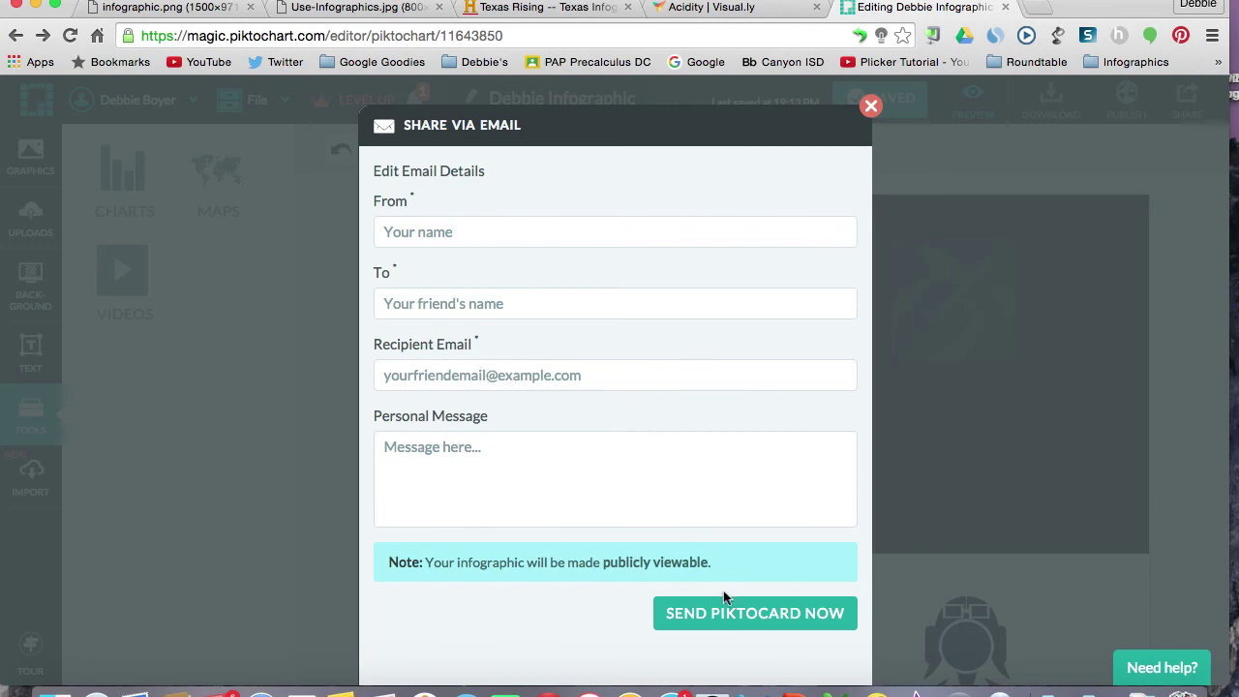
click(871, 107)
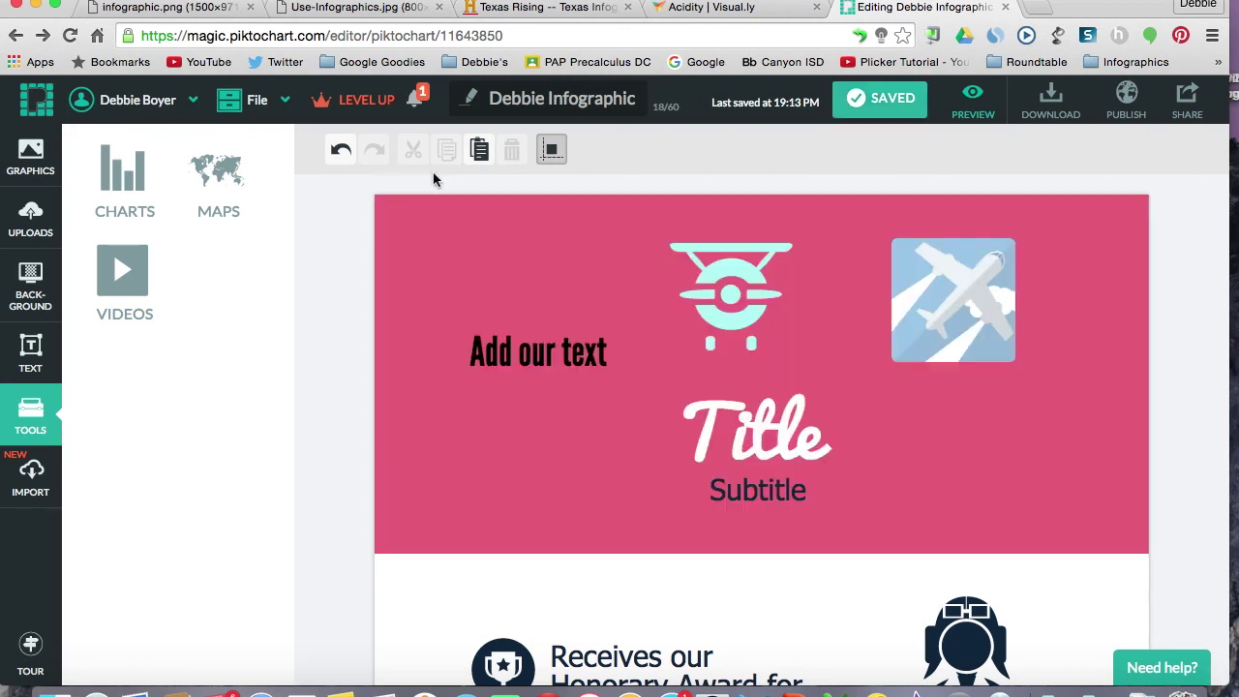
Go to My Saved Piktocharts via the account menu, then to the new-infographic page.
mouse_move(157, 103)
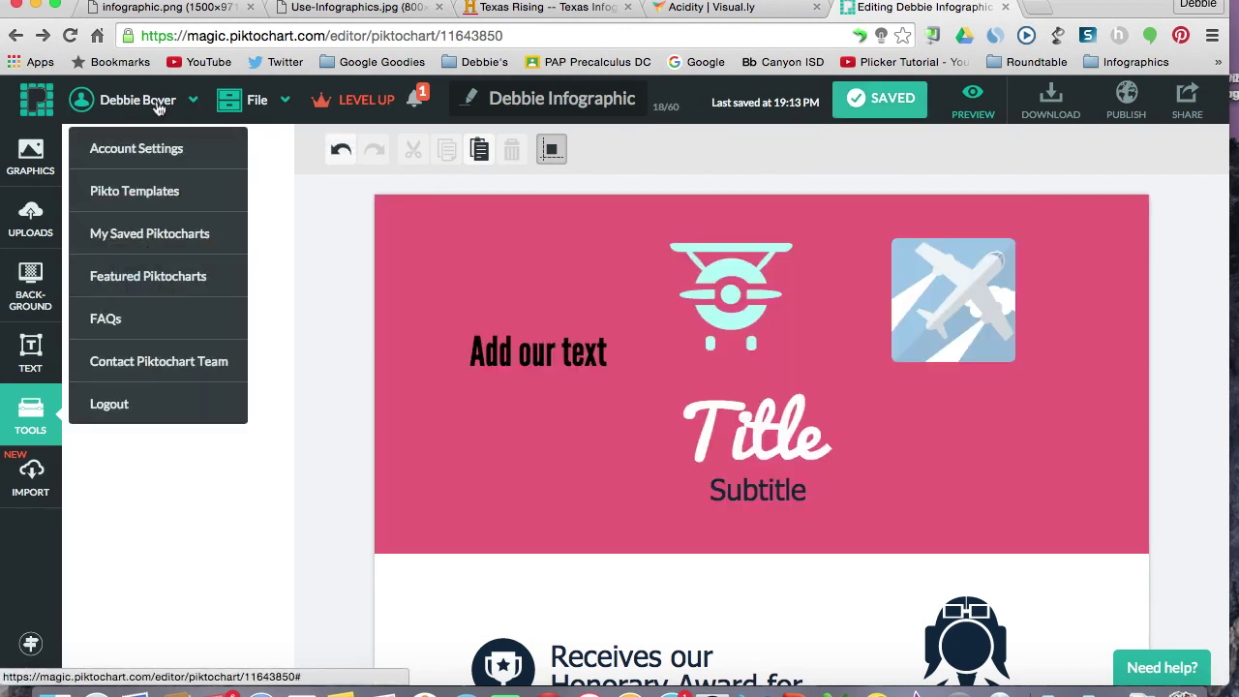
click(162, 241)
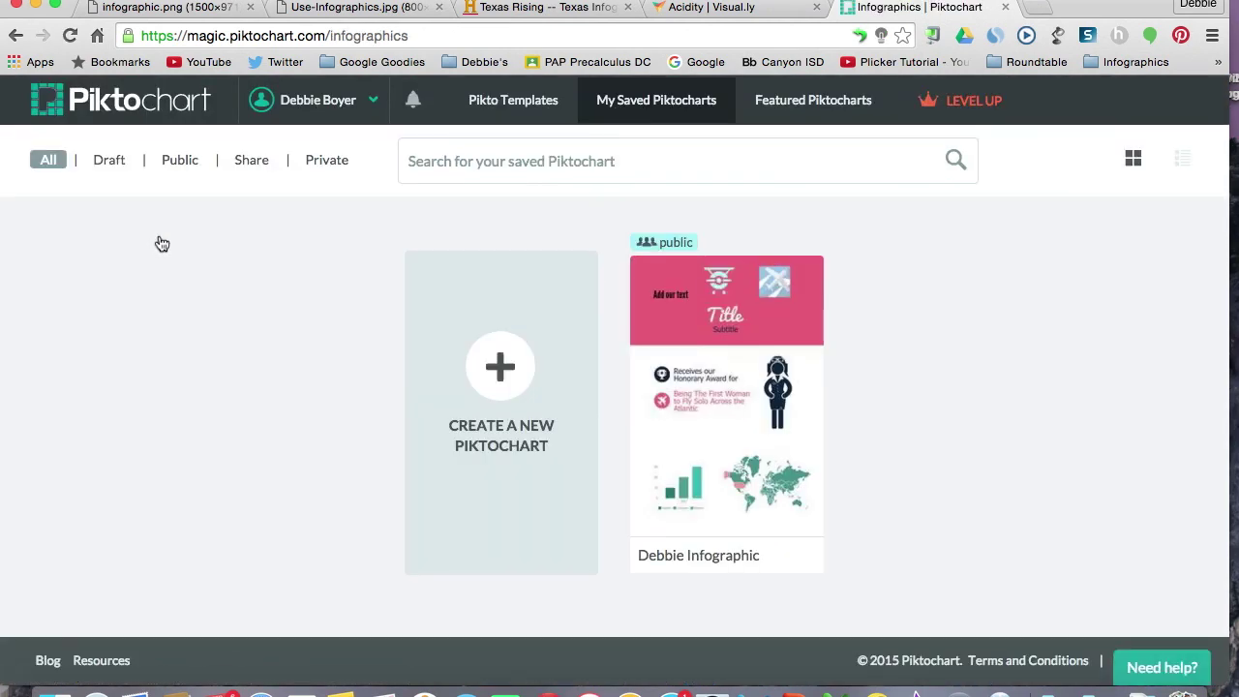
mouse_move(639, 312)
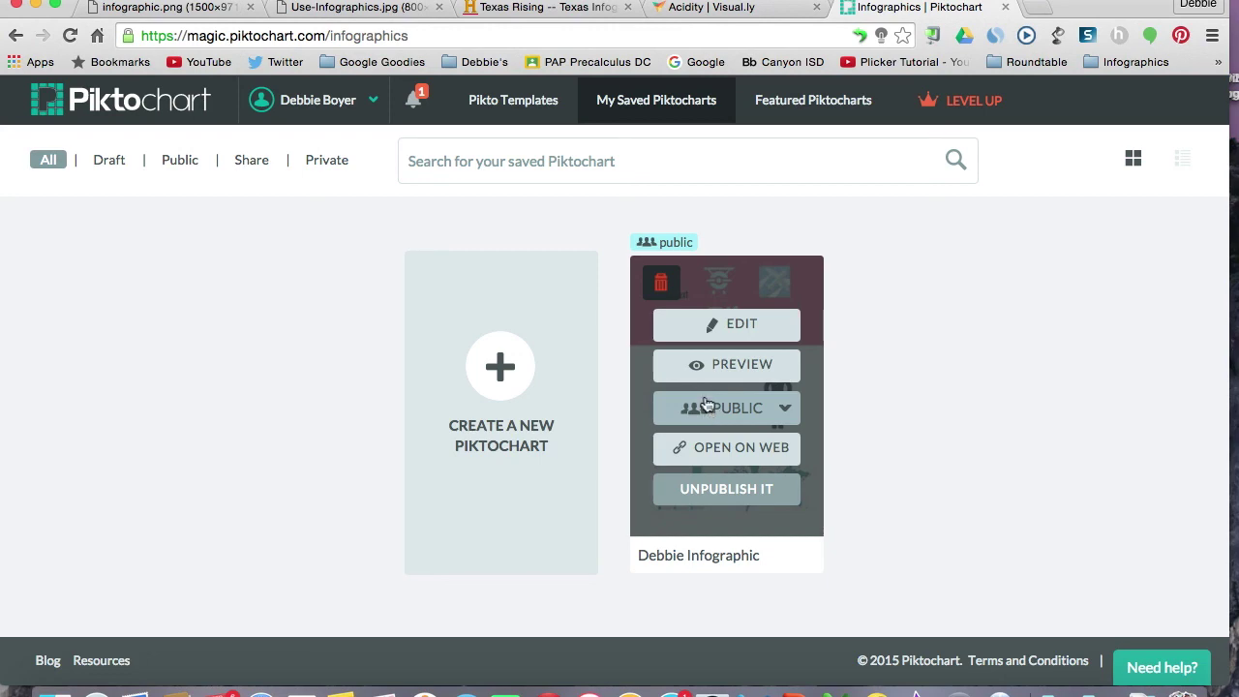
click(150, 104)
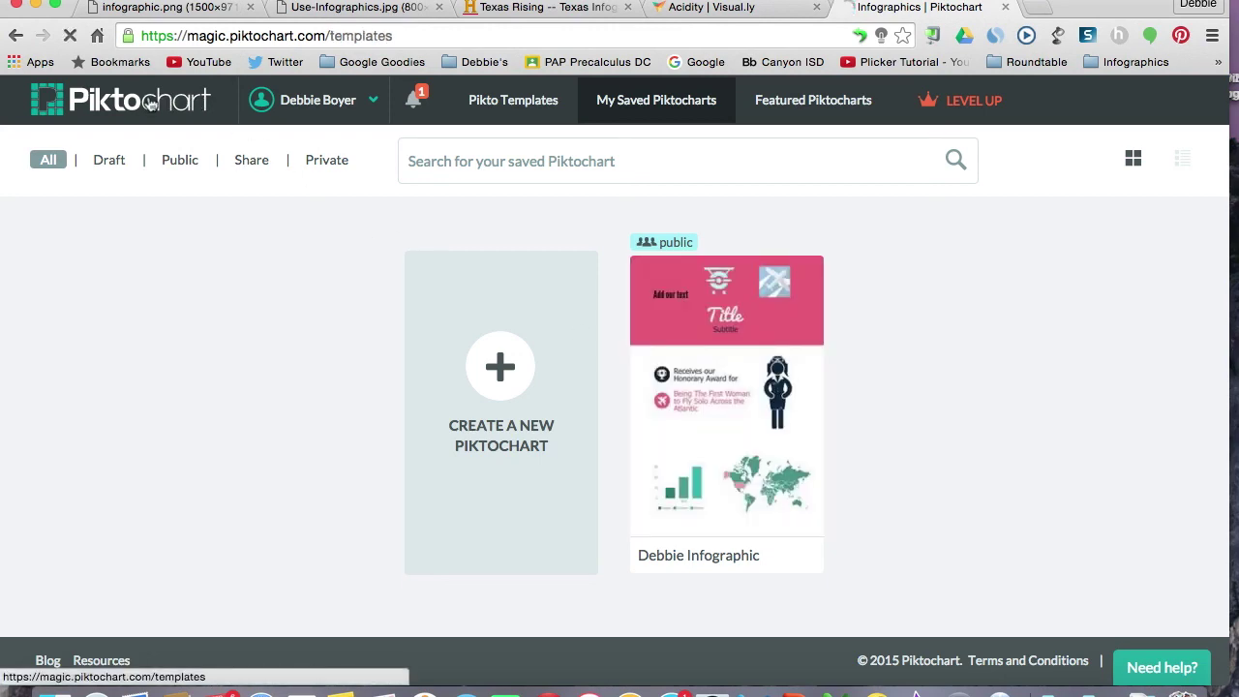